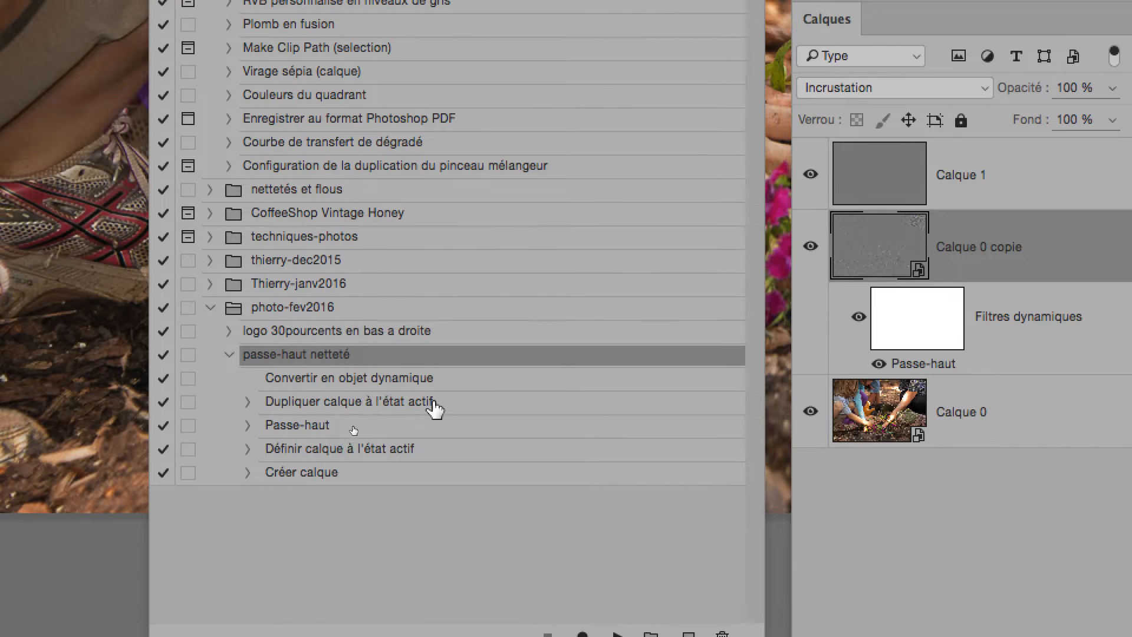
# Record a reveal-all layer mask (Tout faire apparaître) after Passe-haut in the passe-haut netteté action, and check the recorded command's details.
pyautogui.click(434, 404)
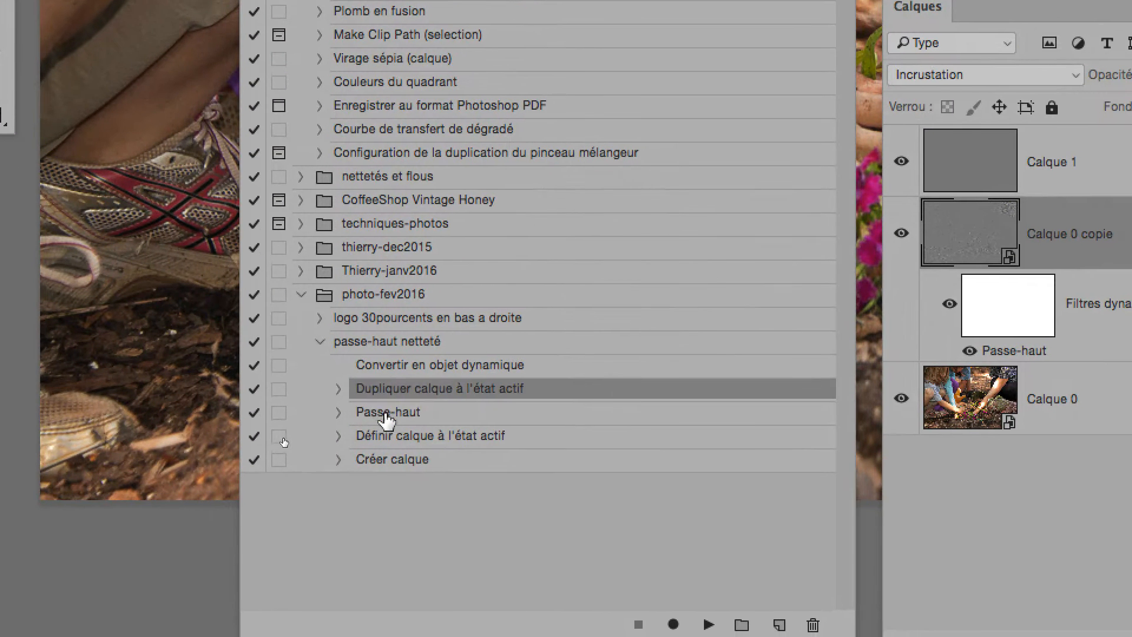
pyautogui.click(463, 430)
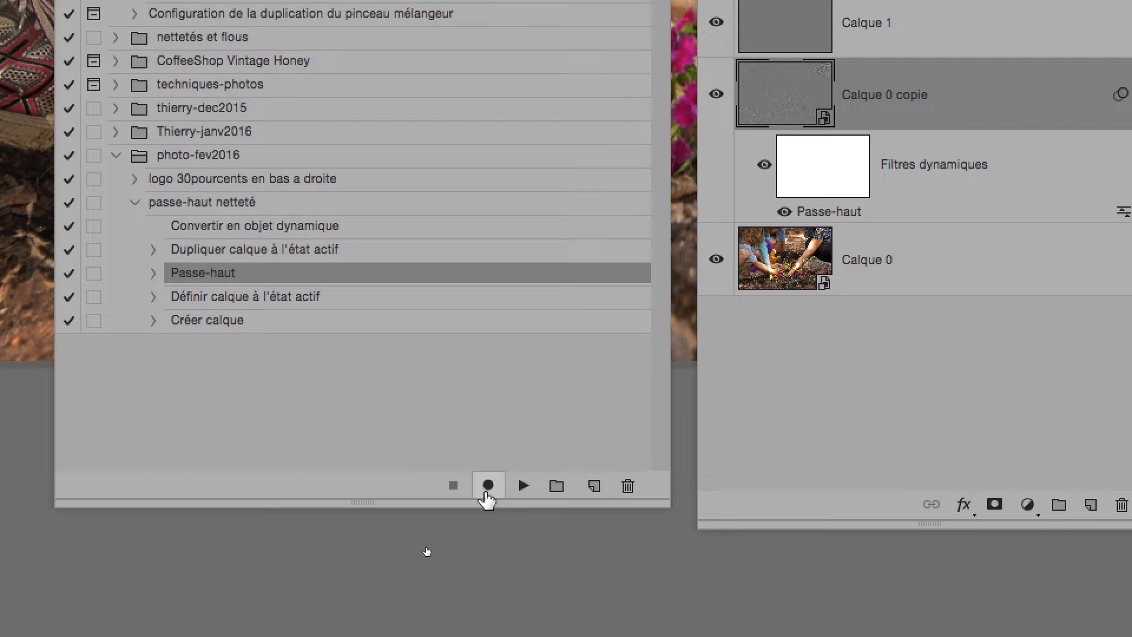
pyautogui.click(633, 626)
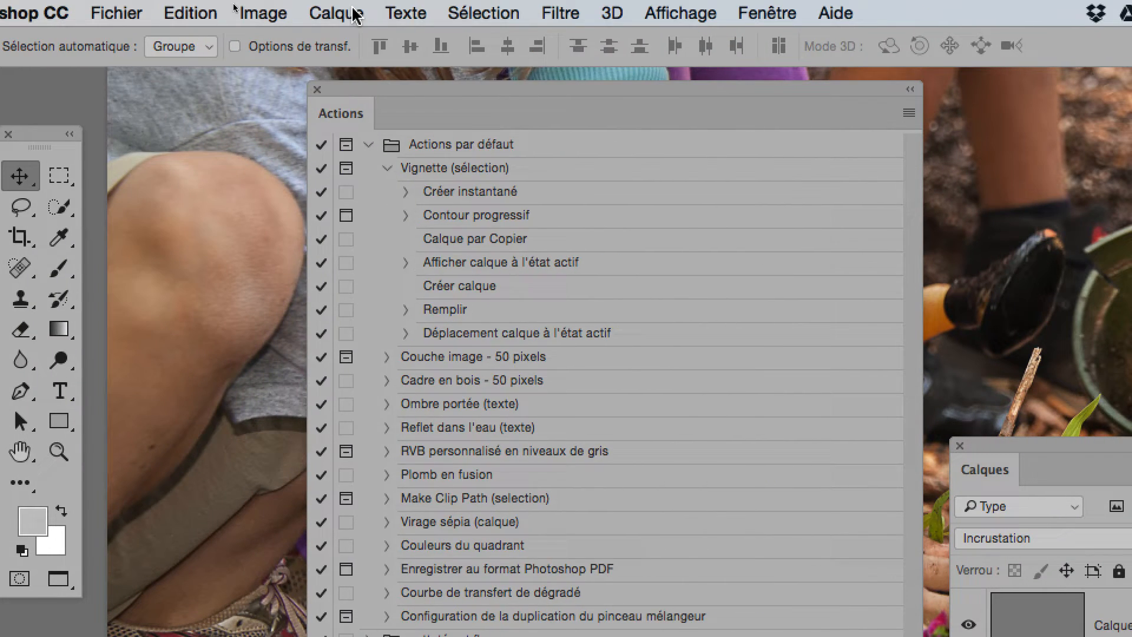
pyautogui.click(328, 13)
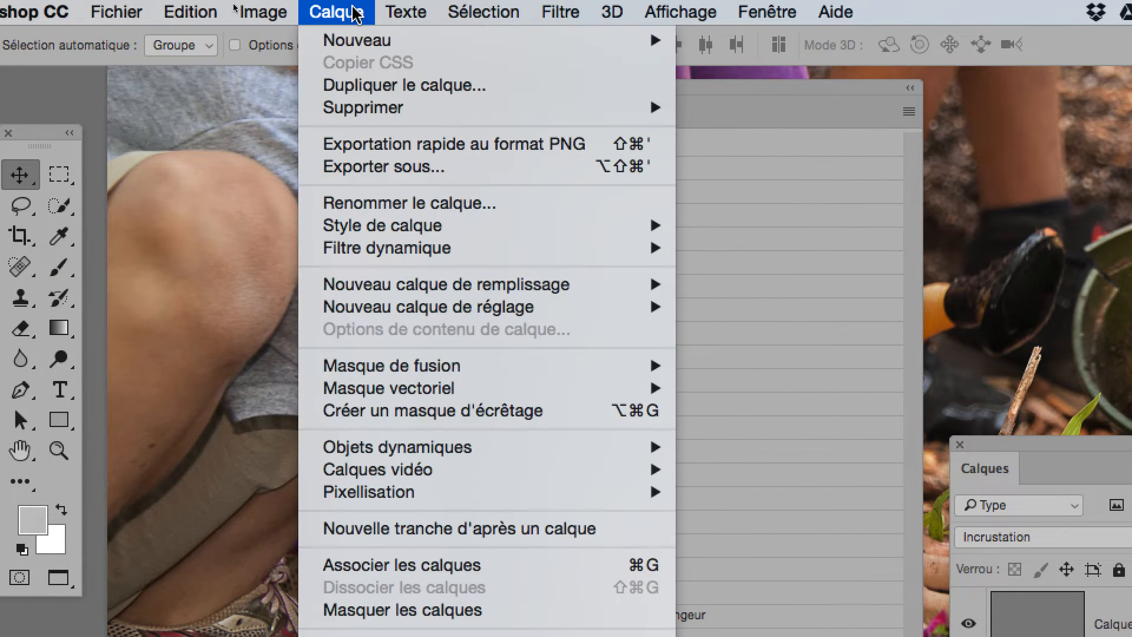
pyautogui.moveTo(383, 203)
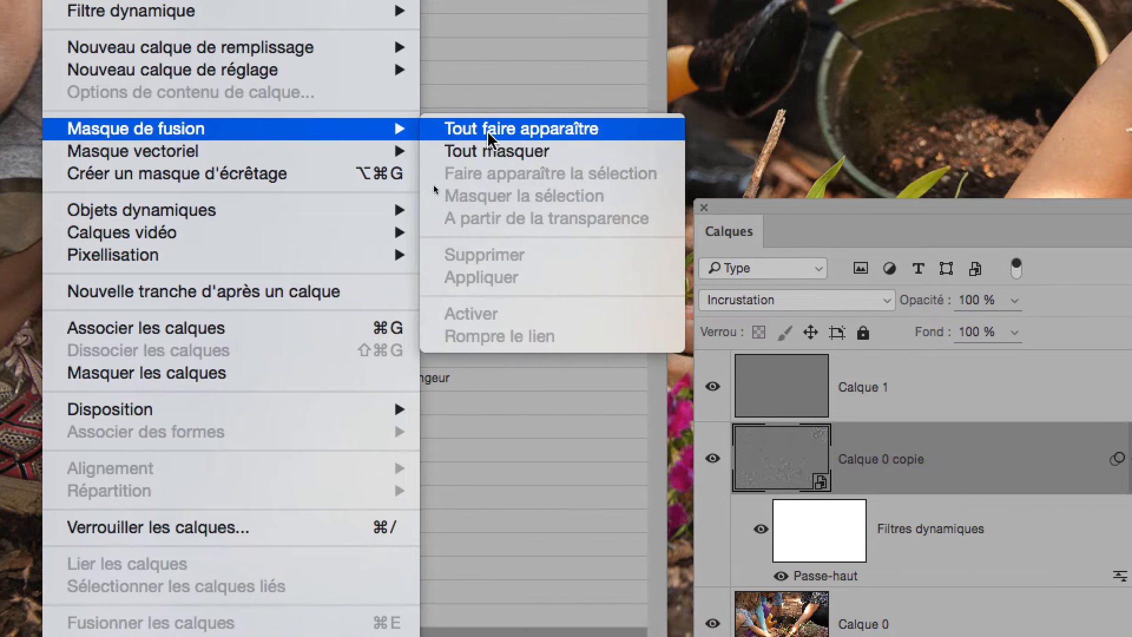
pyautogui.click(500, 139)
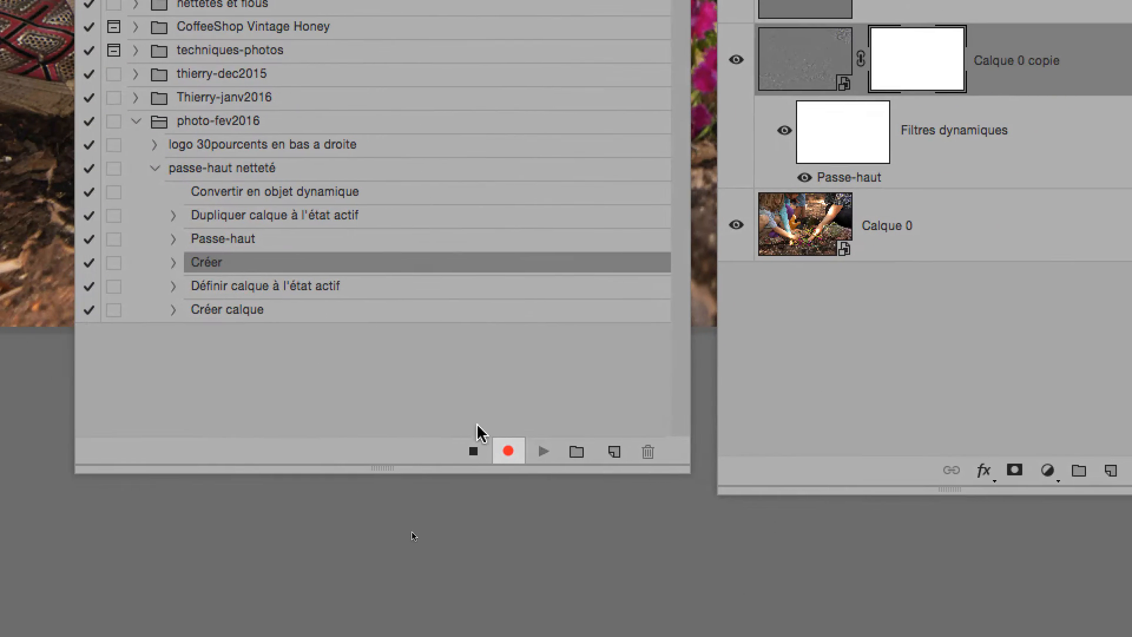
pyautogui.click(529, 551)
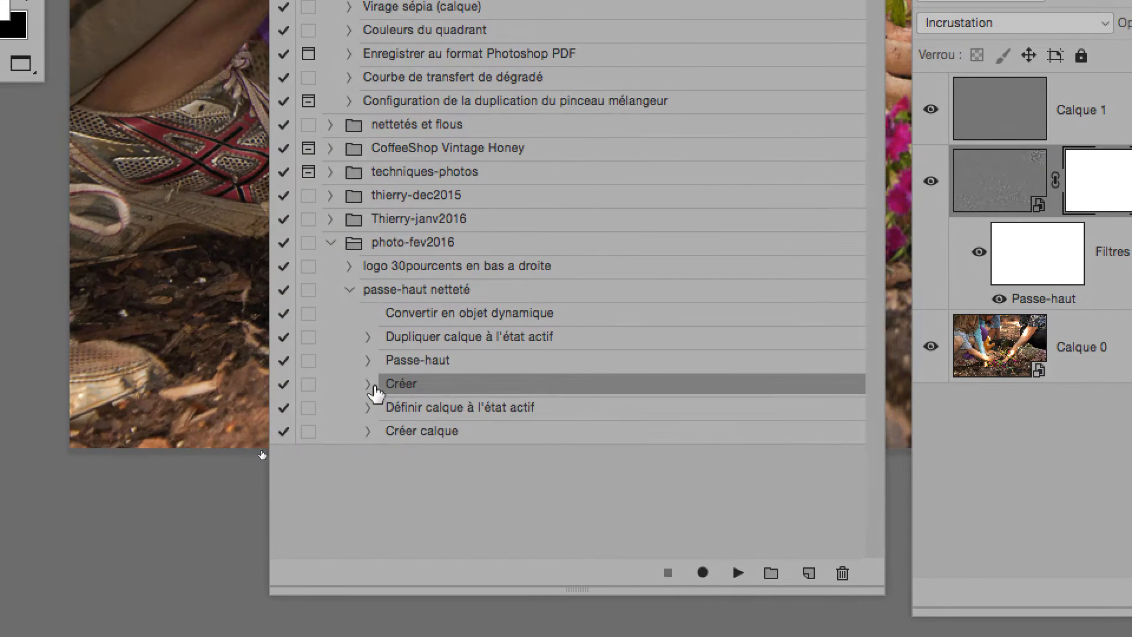
pyautogui.click(177, 265)
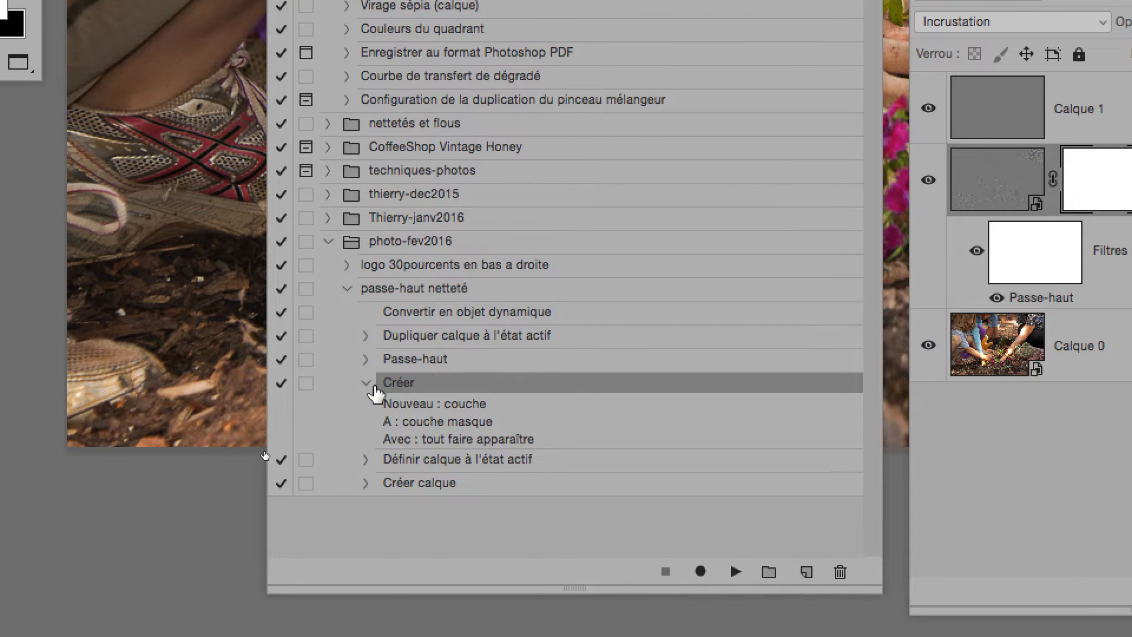
pyautogui.click(331, 385)
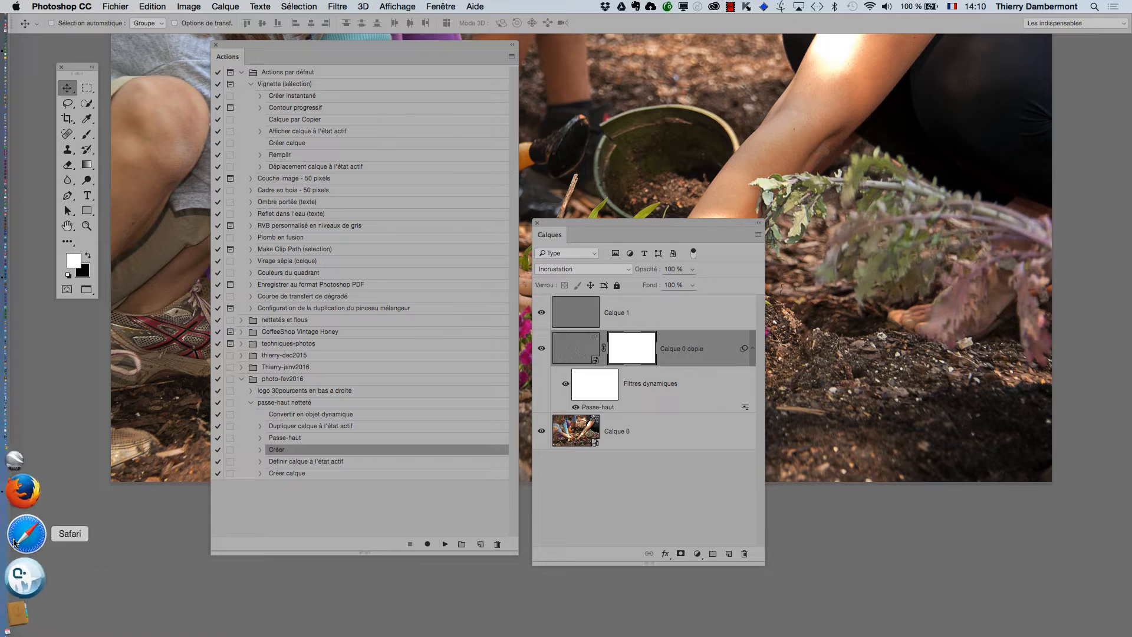
# Switch to Firefox and run a Google image search for garden "public domain".
pyautogui.click(17, 540)
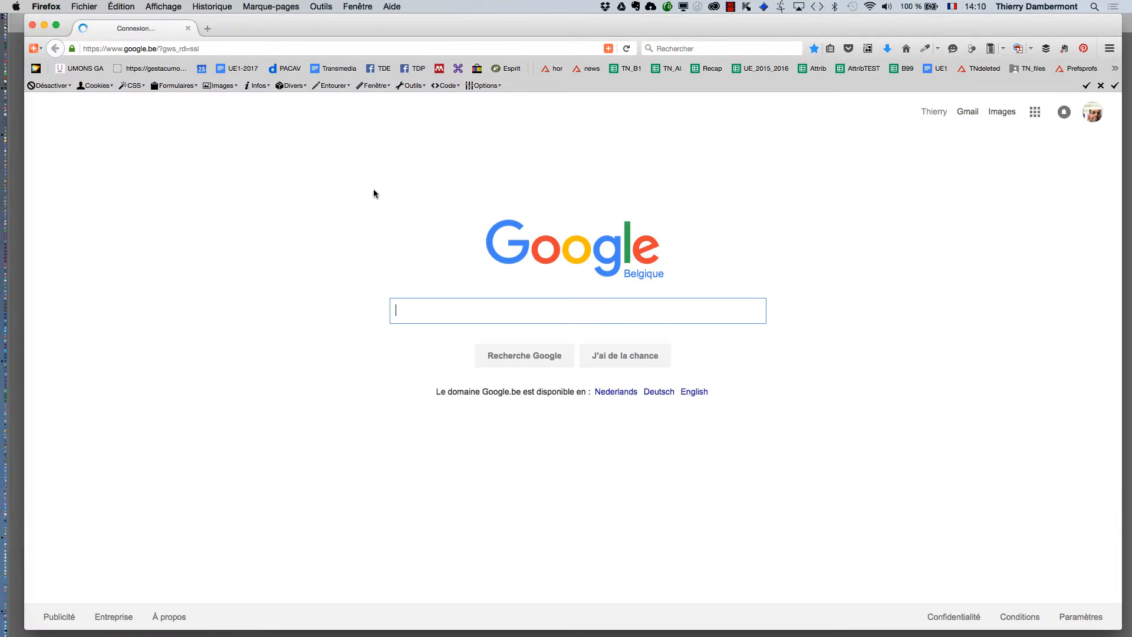
pyautogui.write('gard')
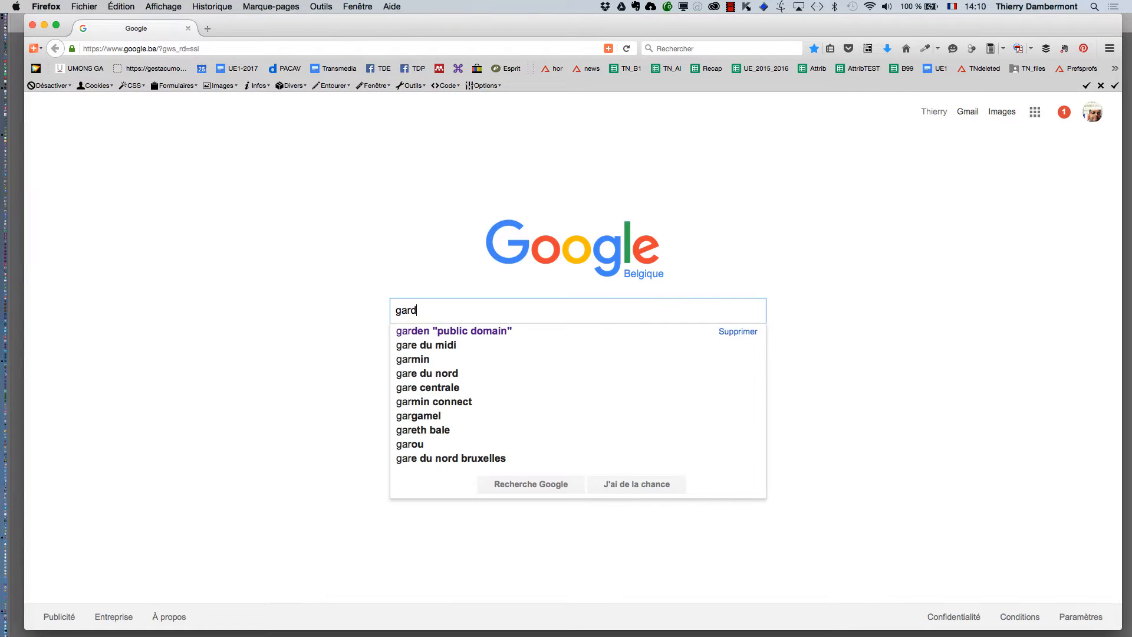
pyautogui.write('en "public')
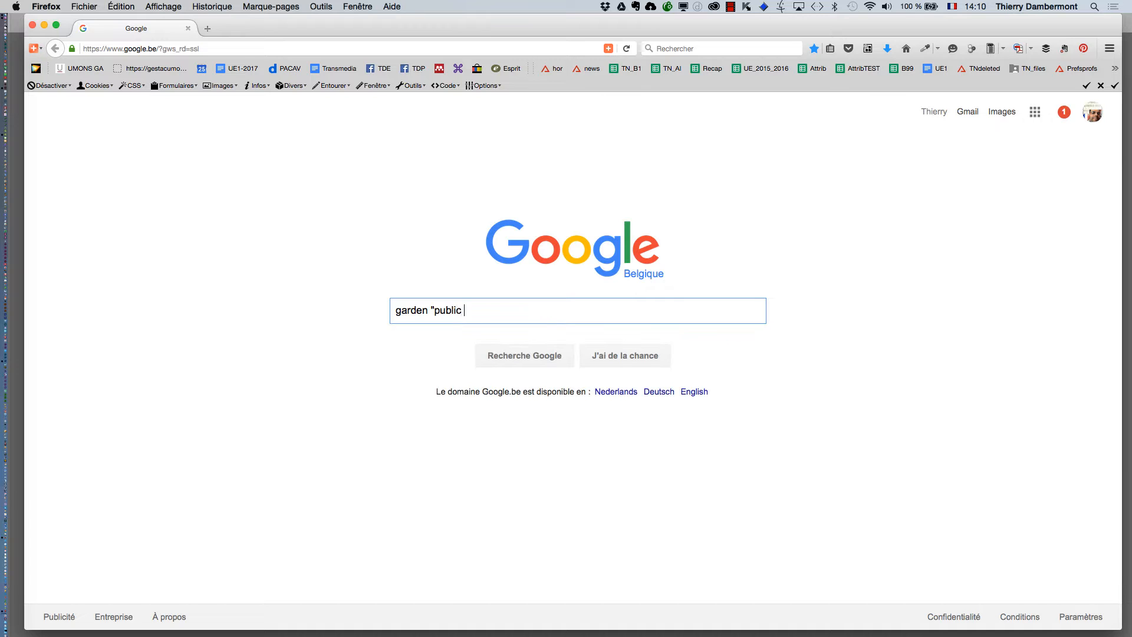
pyautogui.write(' domain"')
pyautogui.press('Return')
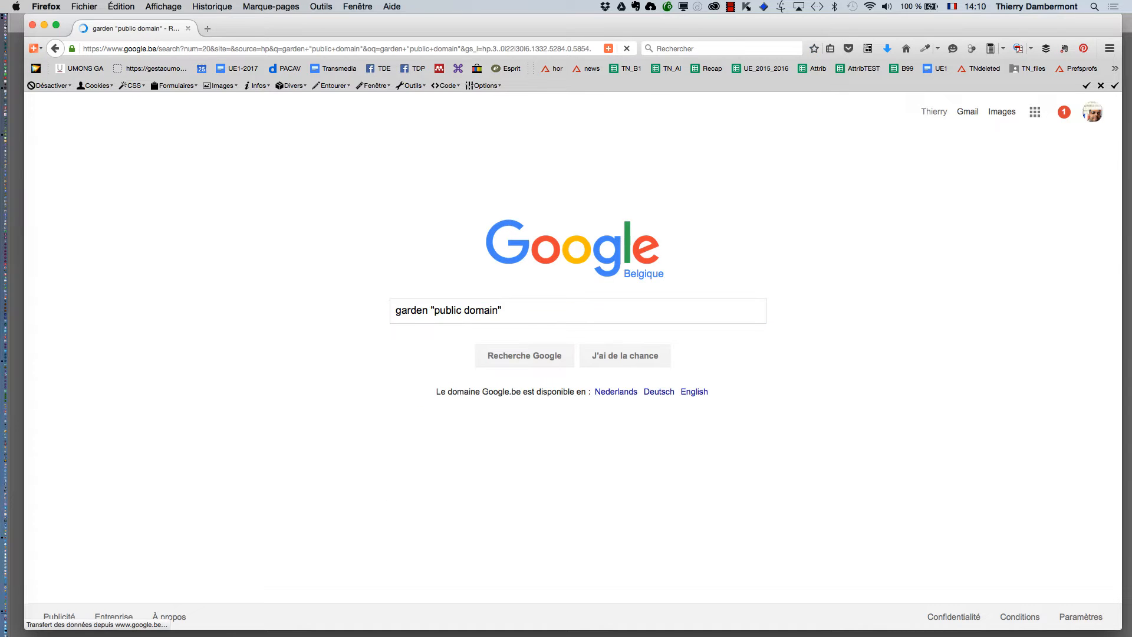
pyautogui.click(165, 150)
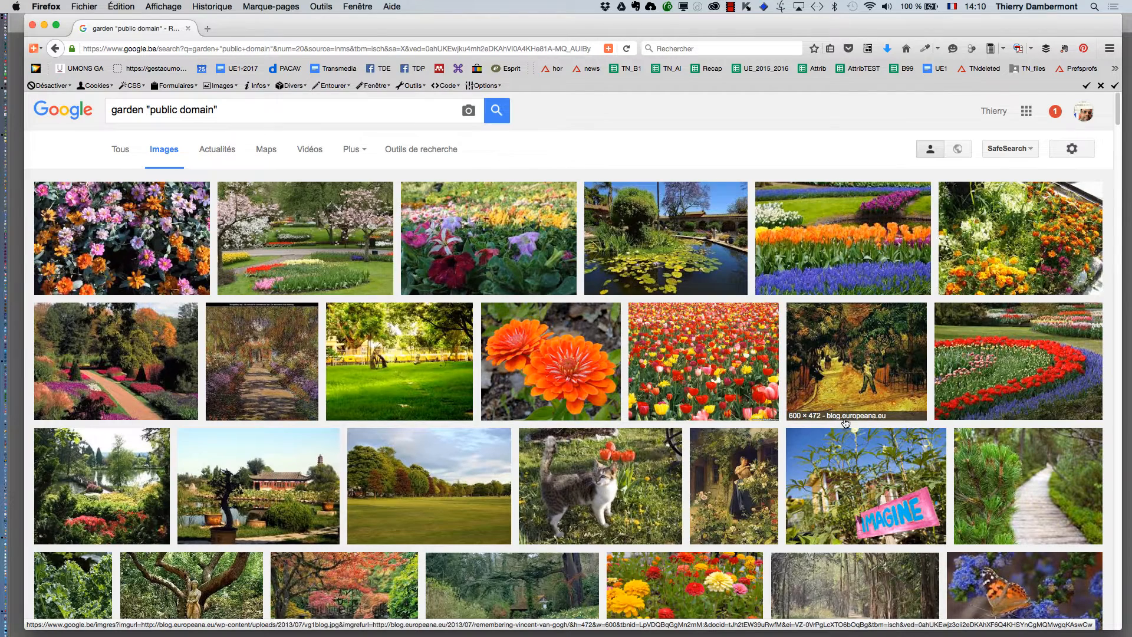
# Open the image of the cat next to red tulips from public-domain-image.com at full size.
pyautogui.middleClick(331, 230)
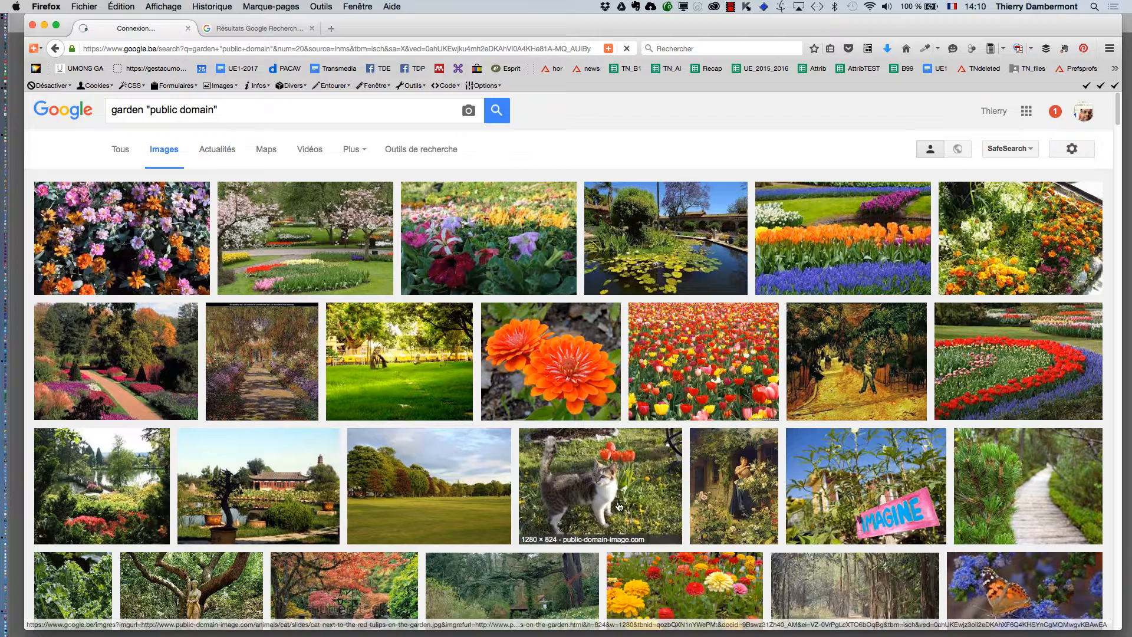
pyautogui.middleClick(429, 224)
pyautogui.click(373, 29)
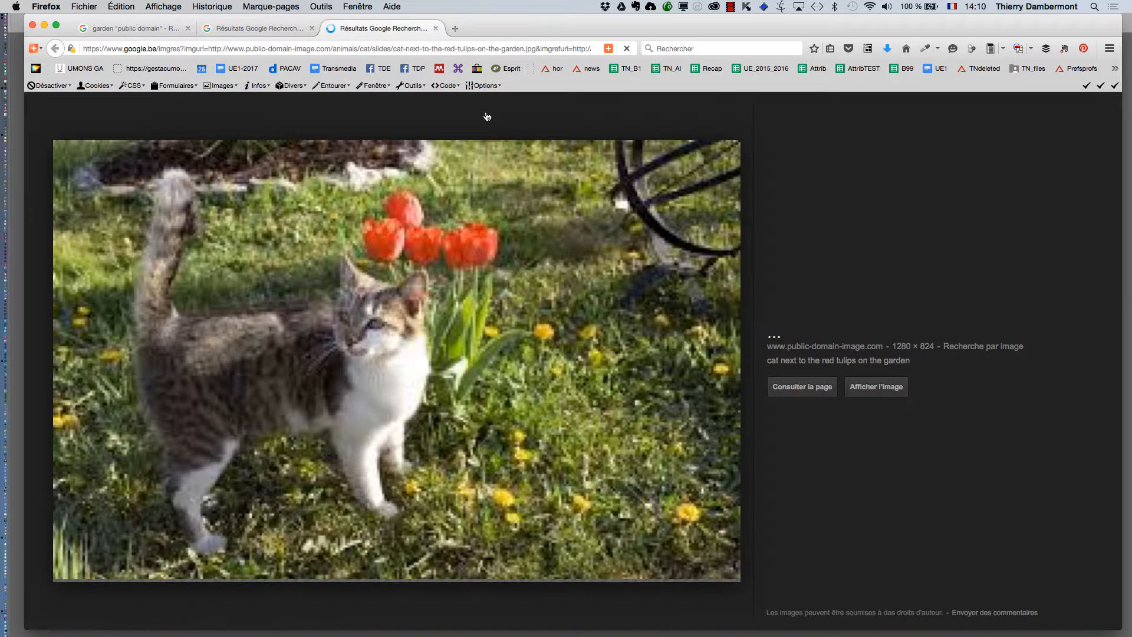
pyautogui.click(875, 388)
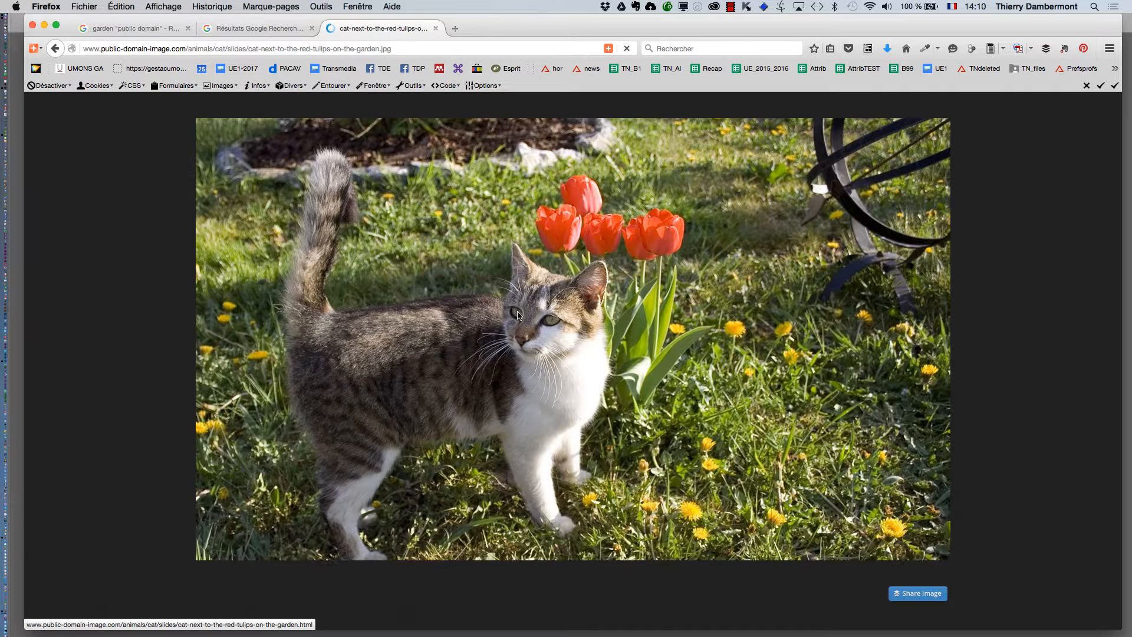
# Save the cat image under its existing file name in the accentuation folder of PS pour les photographes - fev 2015.
pyautogui.rightClick(525, 325)
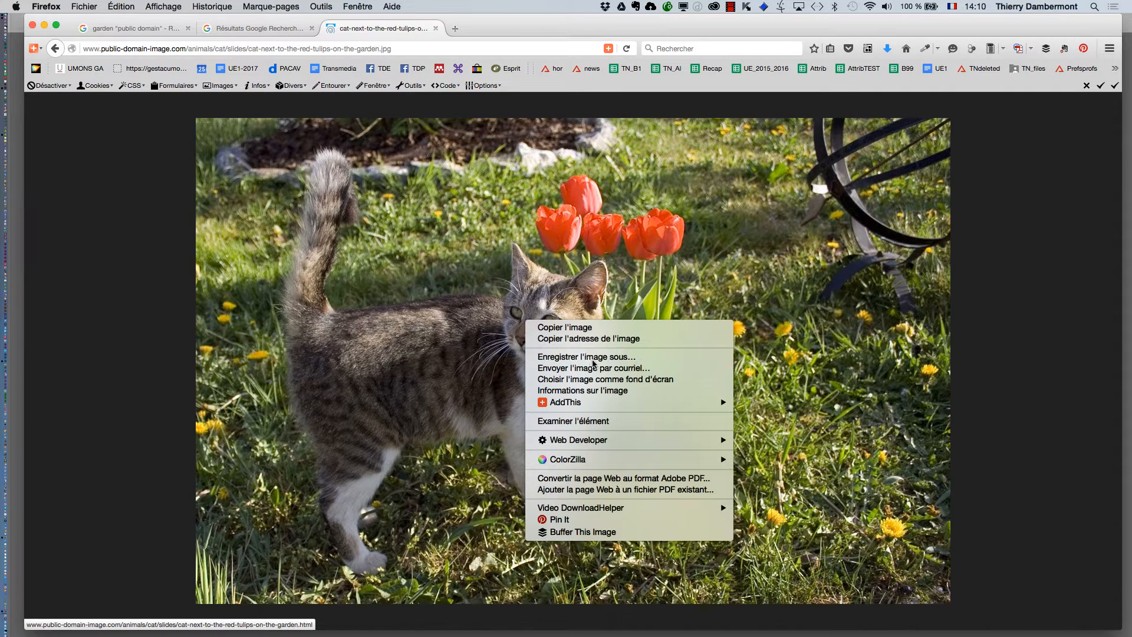
pyautogui.click(548, 357)
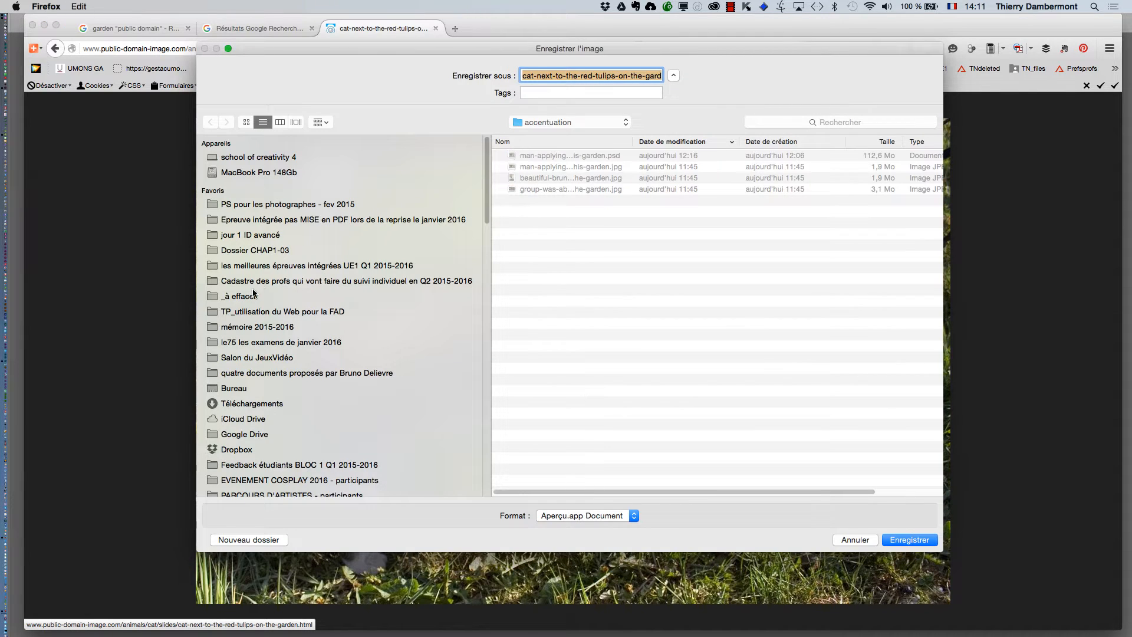
pyautogui.click(246, 208)
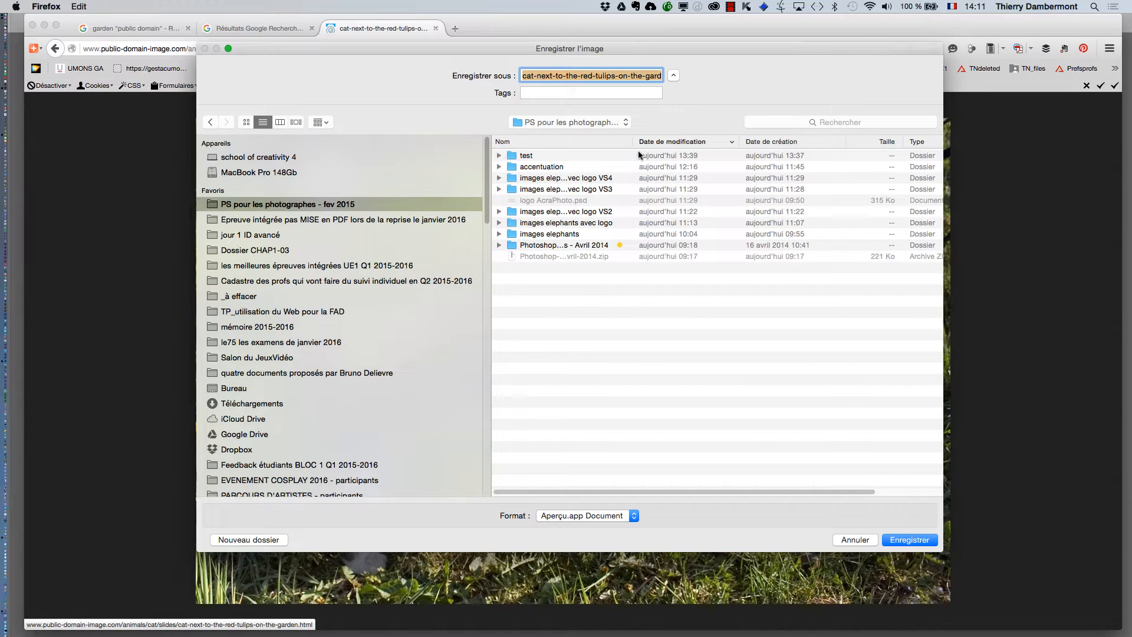
pyautogui.moveTo(632, 144); pyautogui.dragTo(792, 145)
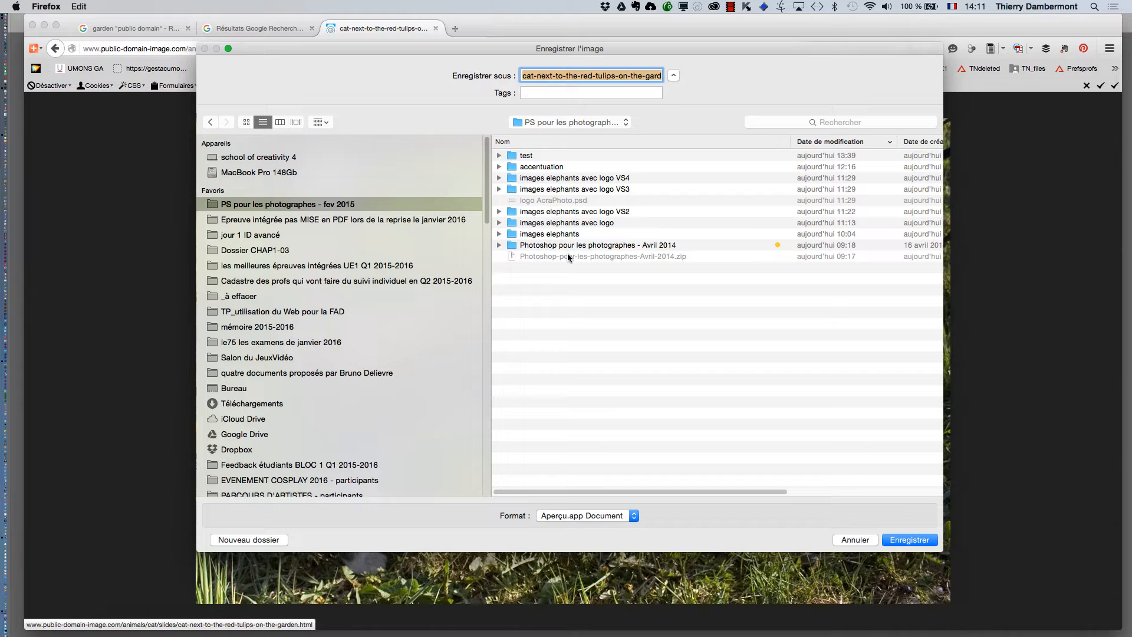
pyautogui.doubleClick(542, 167)
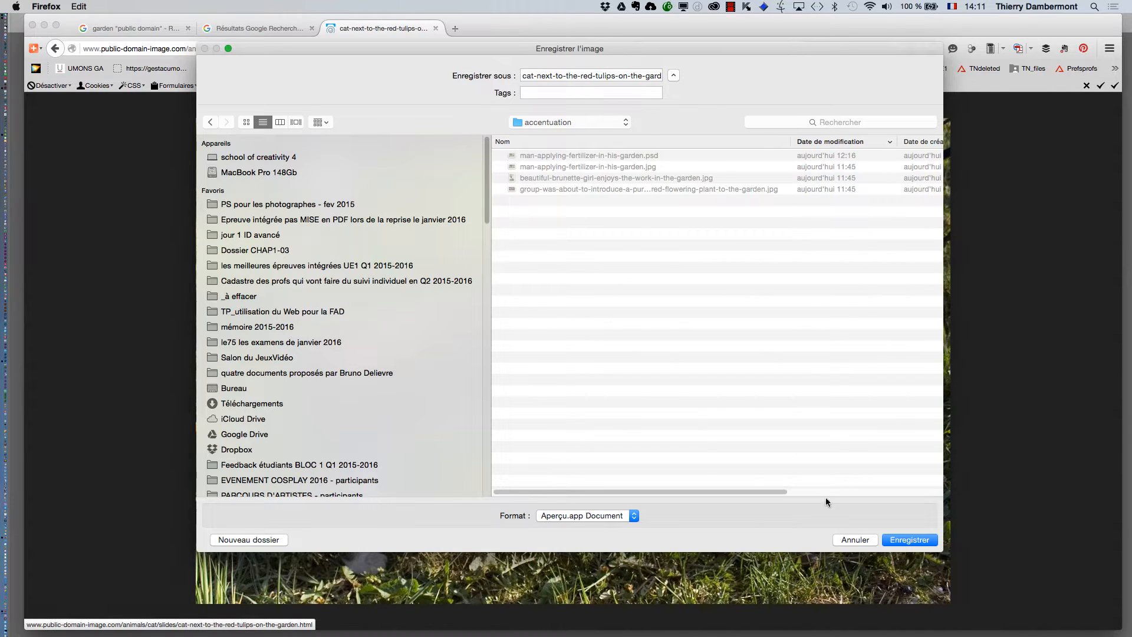
pyautogui.click(909, 539)
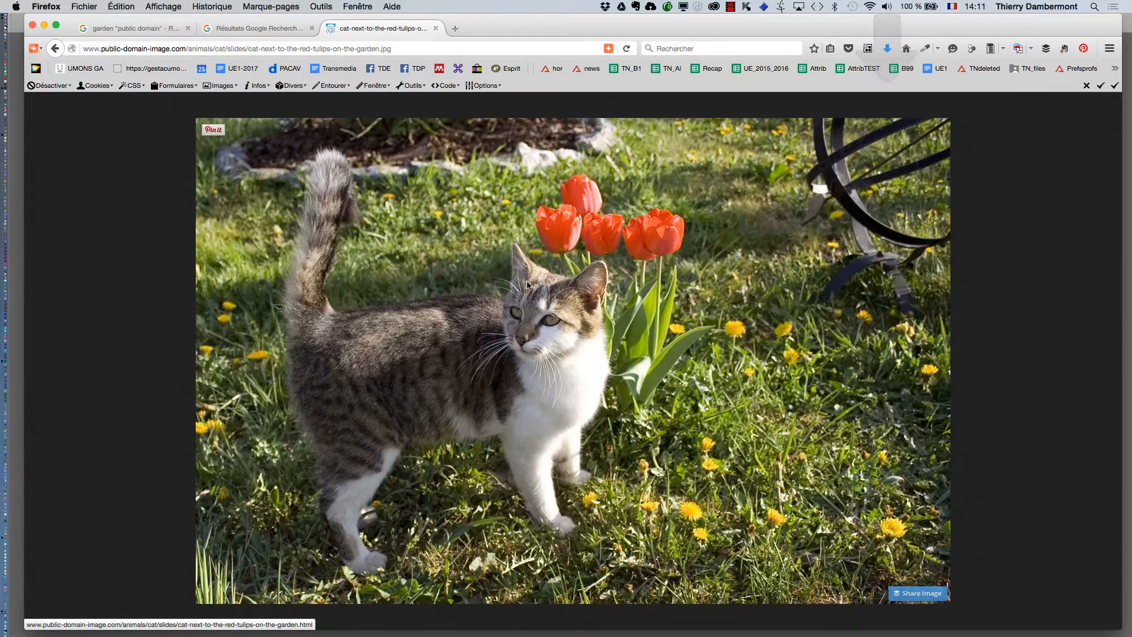
# Switch to Photoshop and open cat-next-to-the-red-tulips-on-the-garden.jpg from the accentuation folder of PS pour les photographes - fev 2015.
pyautogui.press('super+Tab')
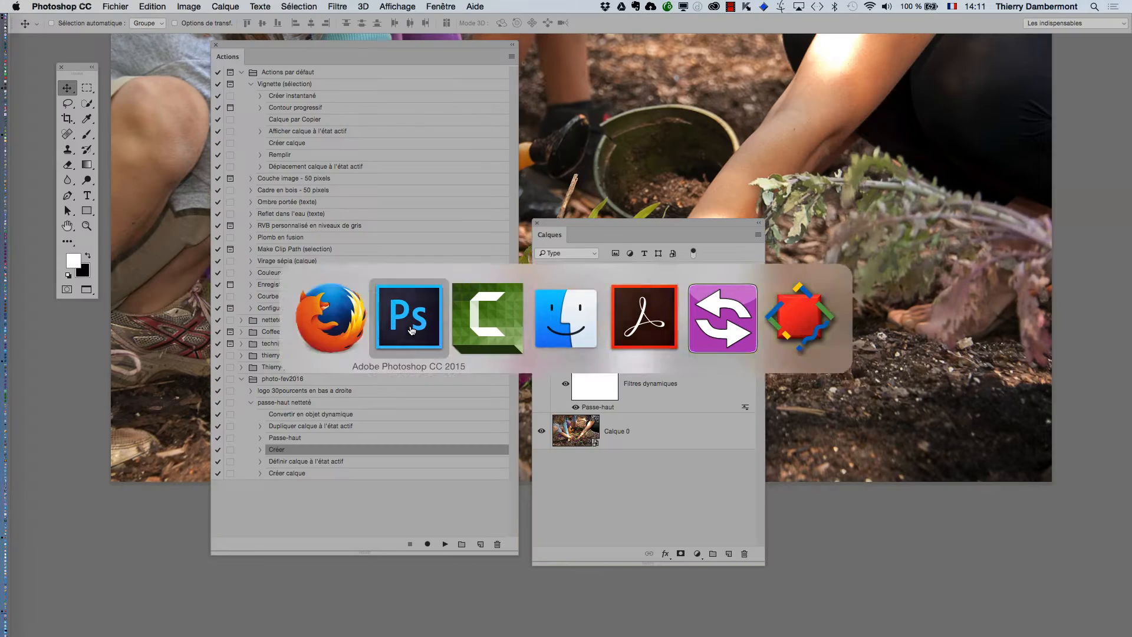
pyautogui.click(116, 6)
pyautogui.click(127, 32)
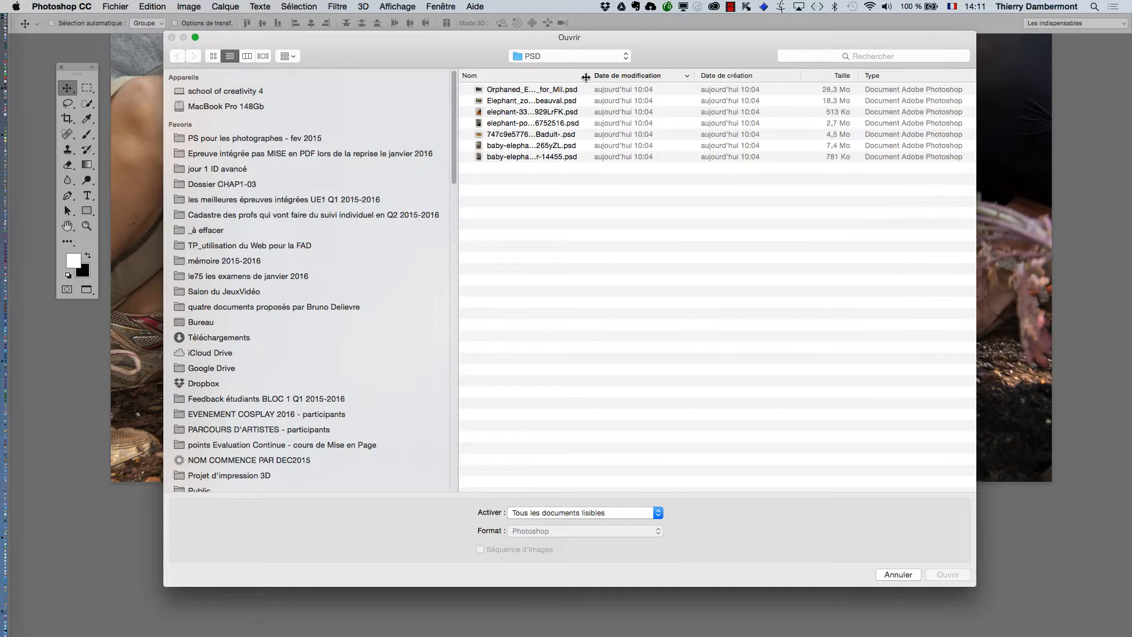
pyautogui.doubleClick(586, 76)
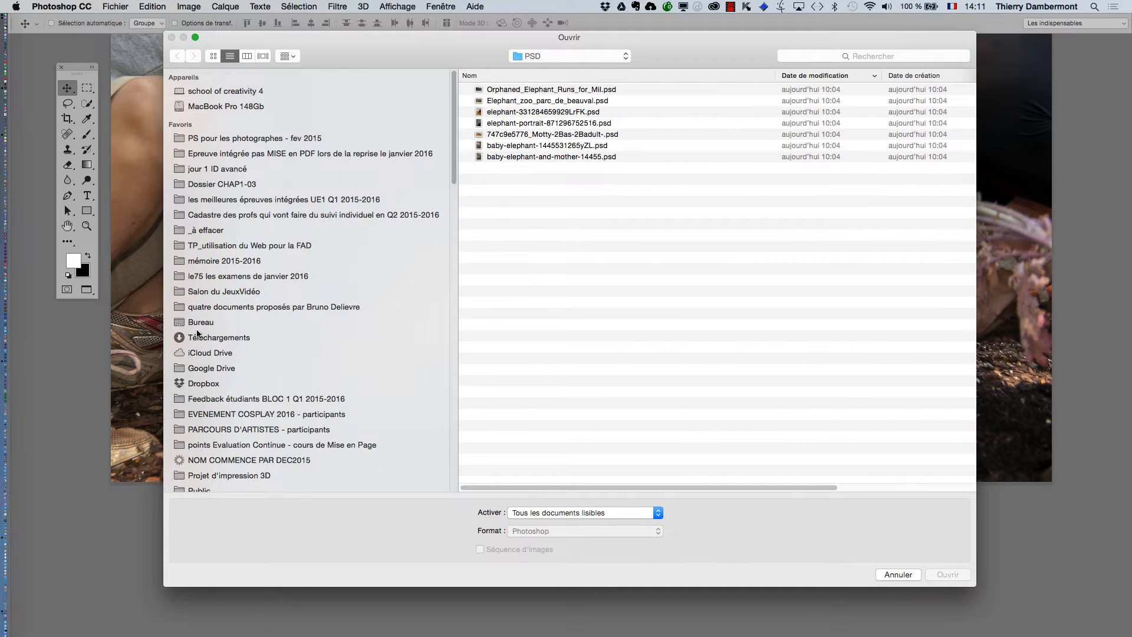
pyautogui.click(199, 323)
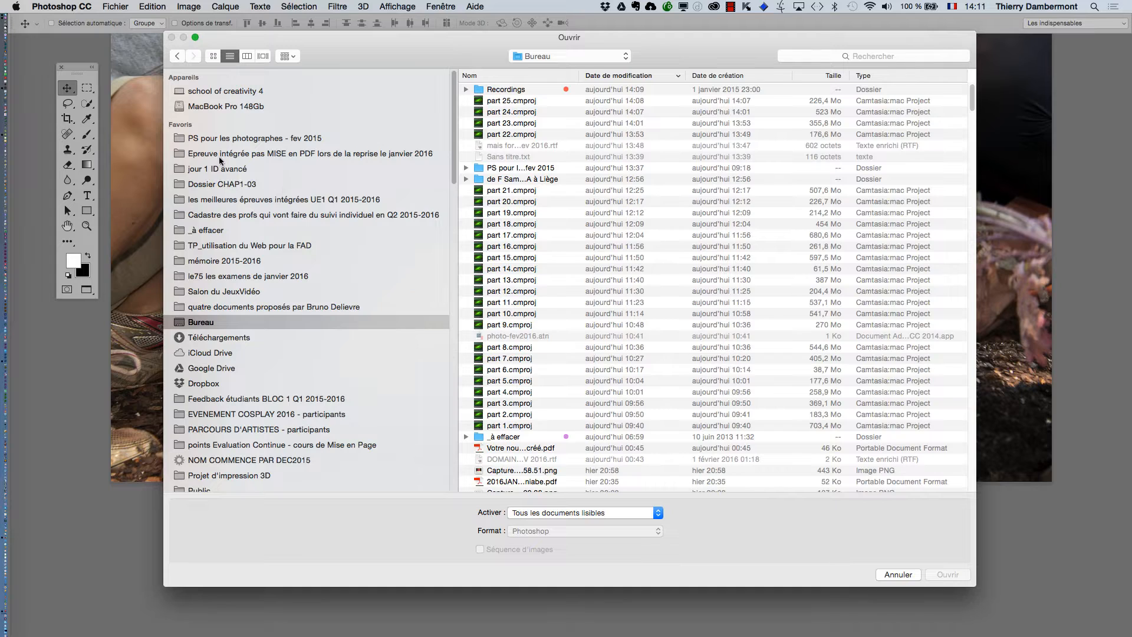
pyautogui.click(220, 141)
pyautogui.doubleClick(508, 90)
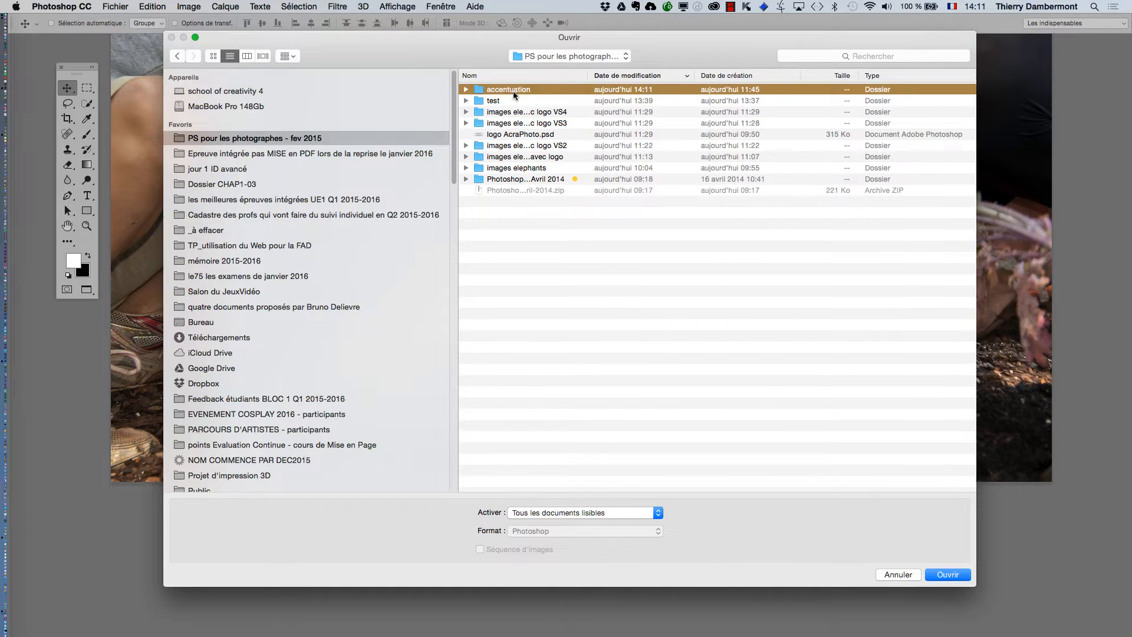
pyautogui.moveTo(587, 75); pyautogui.dragTo(727, 75)
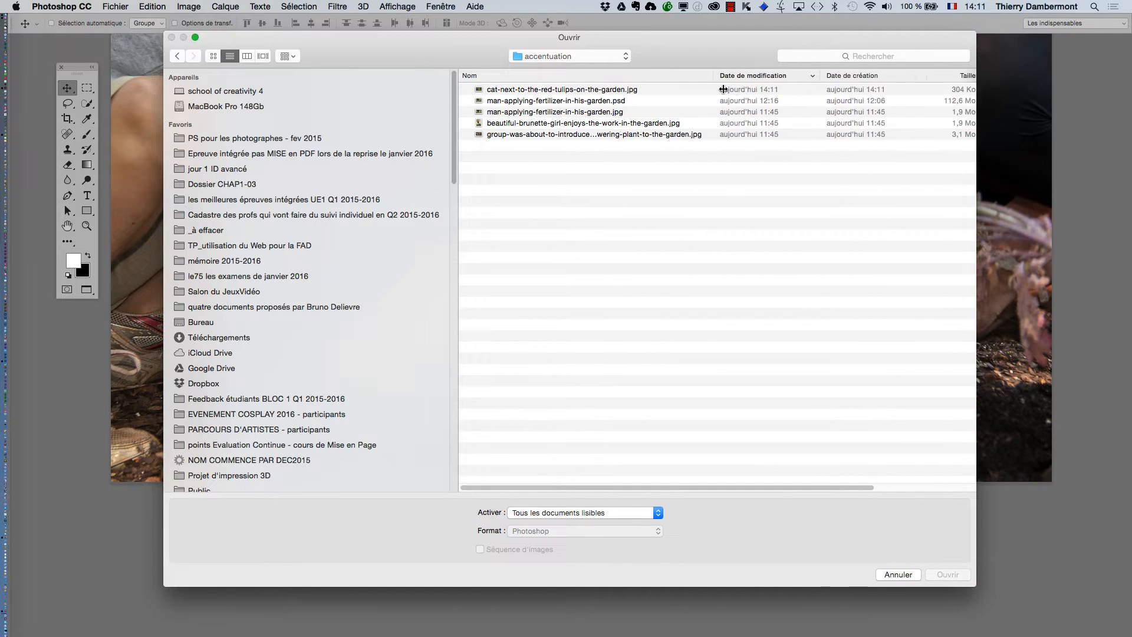
pyautogui.click(500, 92)
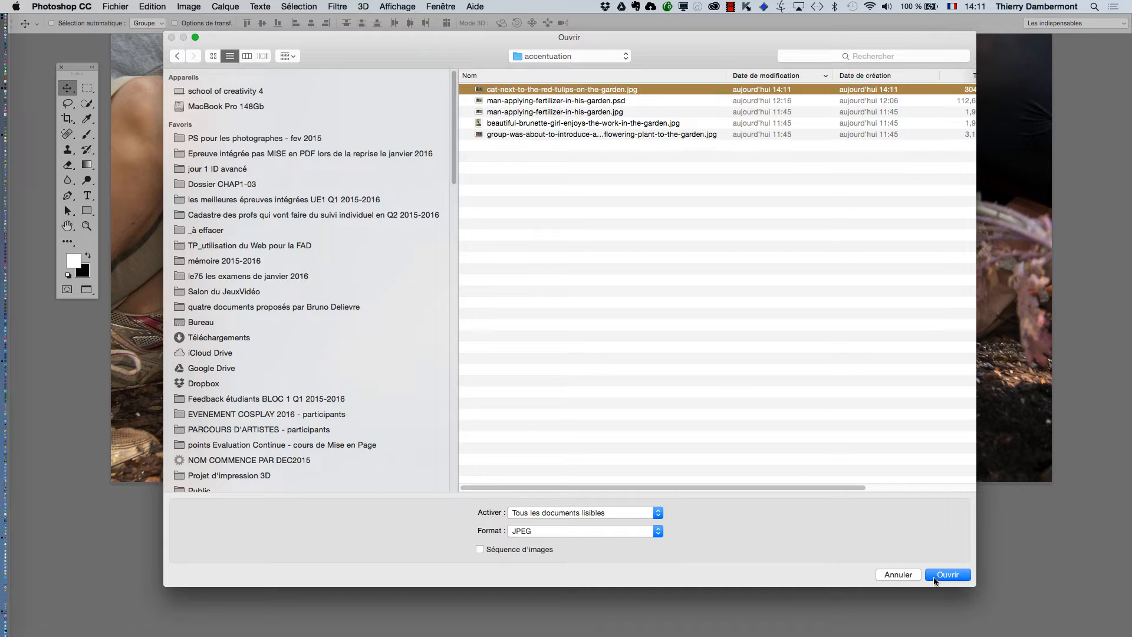
pyautogui.click(937, 577)
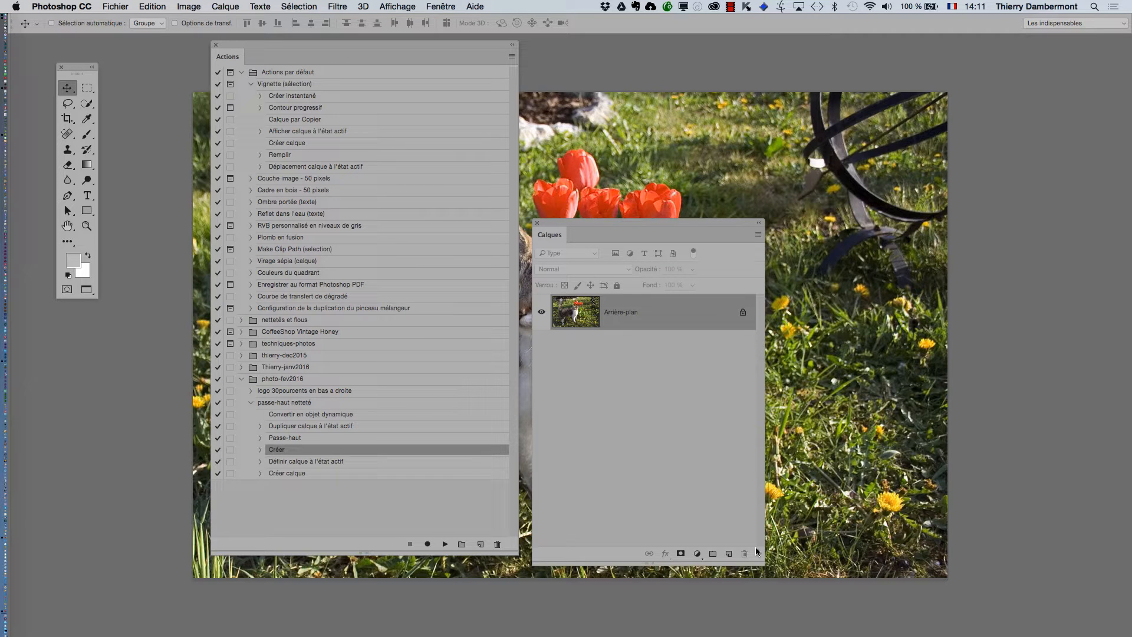
# Rearrange the Calques and Actions panels side by side so that they leave the cat's body and face in view.
pyautogui.moveTo(582, 231); pyautogui.dragTo(856, 111)
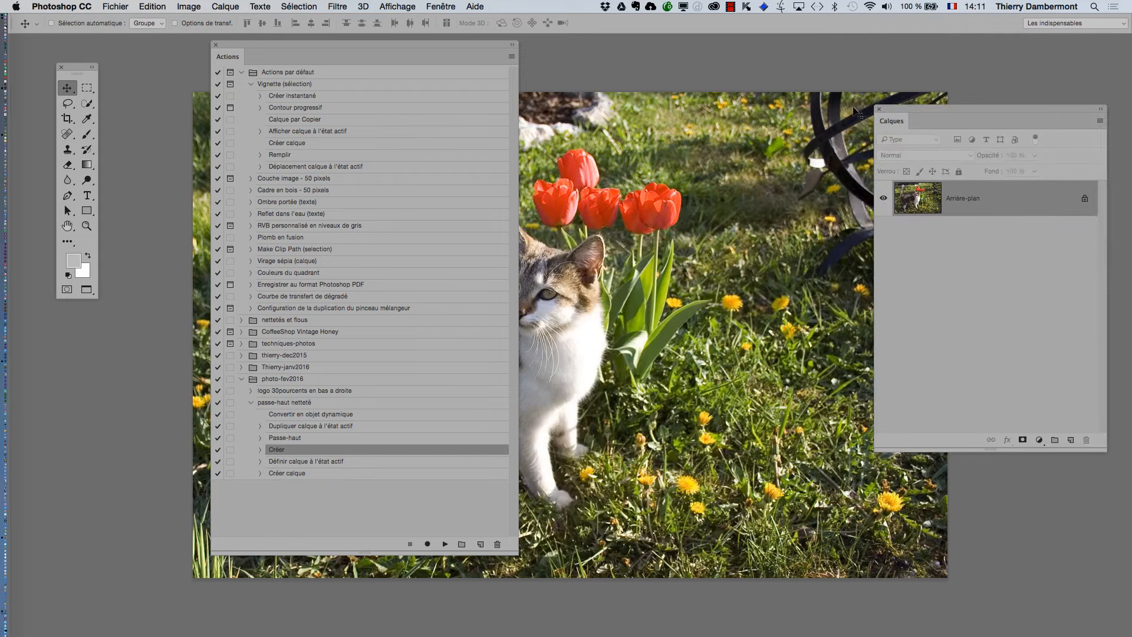
pyautogui.moveTo(371, 46); pyautogui.dragTo(897, 258)
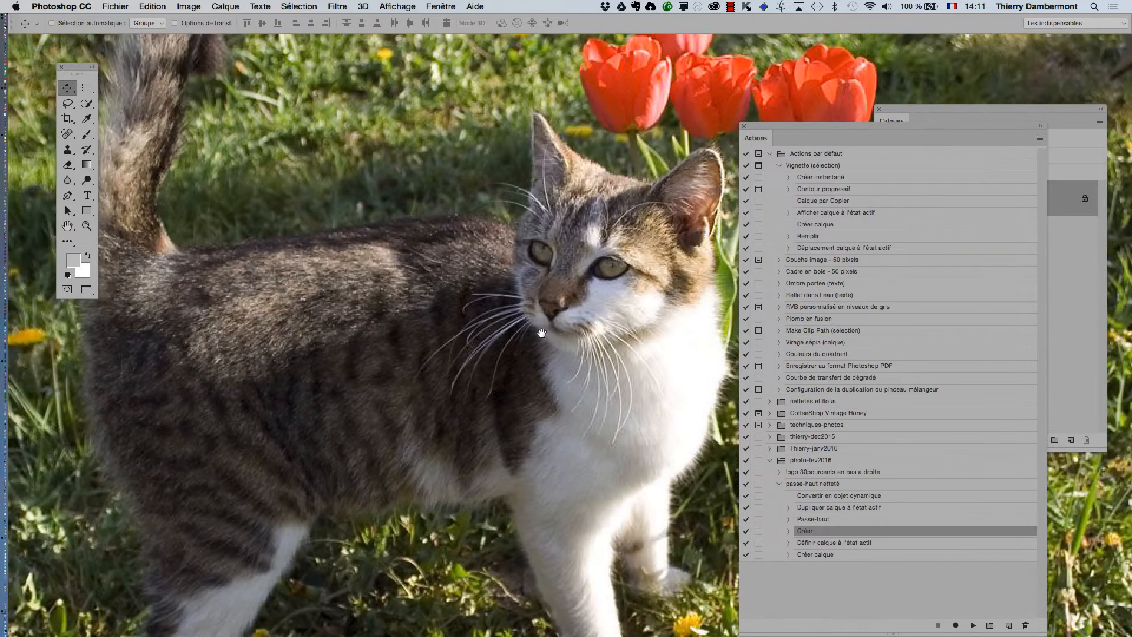
pyautogui.moveTo(545, 333); pyautogui.dragTo(441, 307)
pyautogui.moveTo(793, 129); pyautogui.dragTo(602, 76)
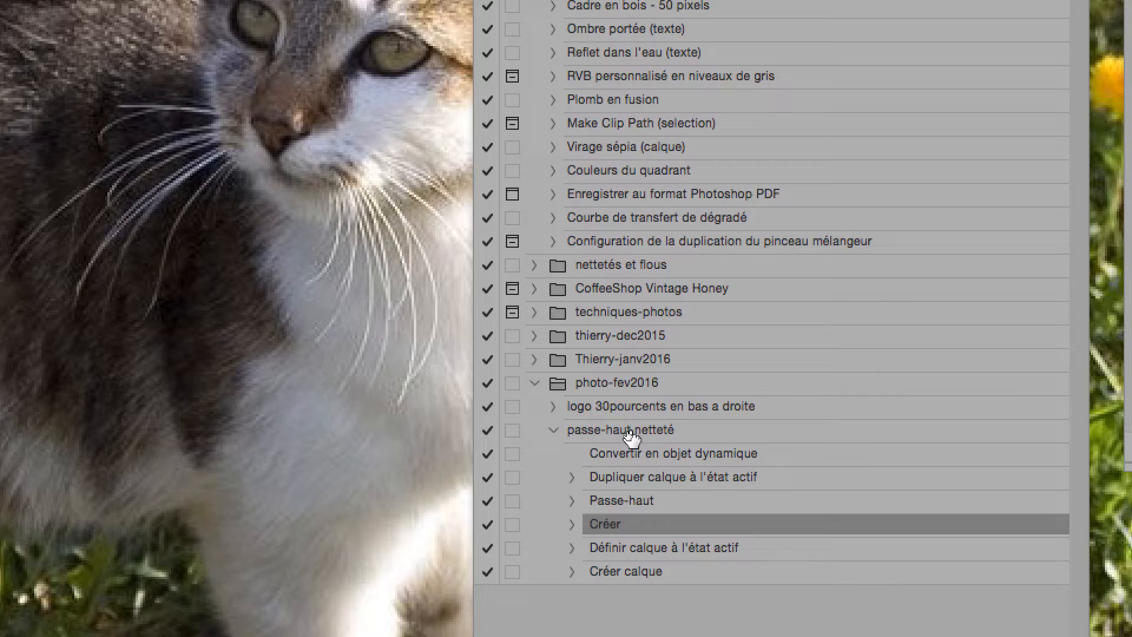
# Run the passe-haut netteté action on the cat photo, close the Actions panel and view the result at 100%.
pyautogui.click(624, 433)
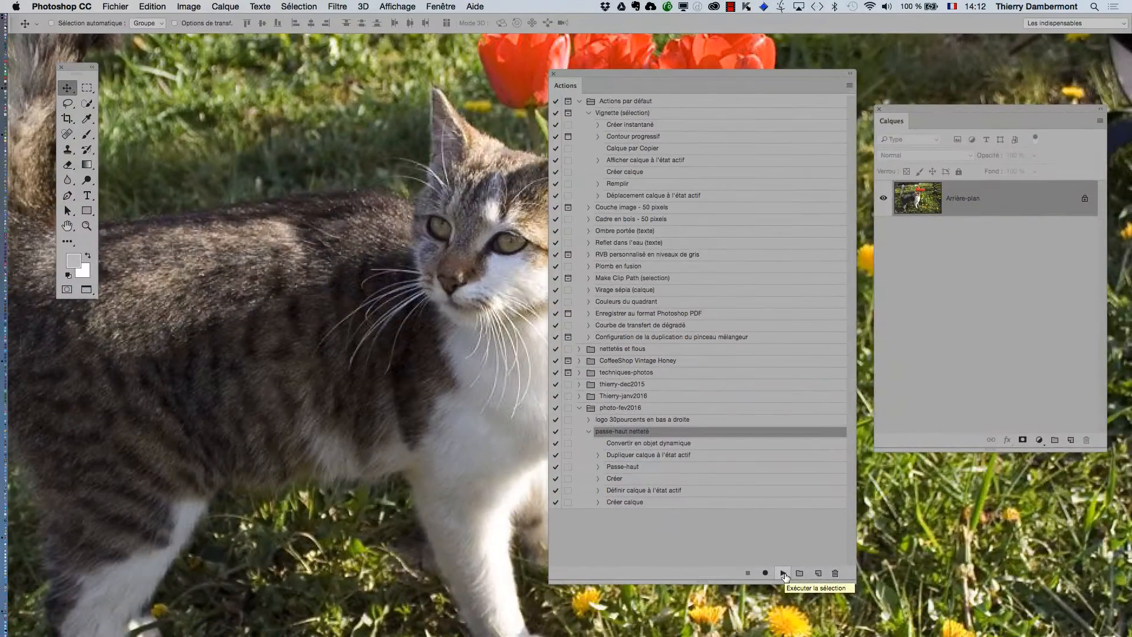
pyautogui.click(783, 573)
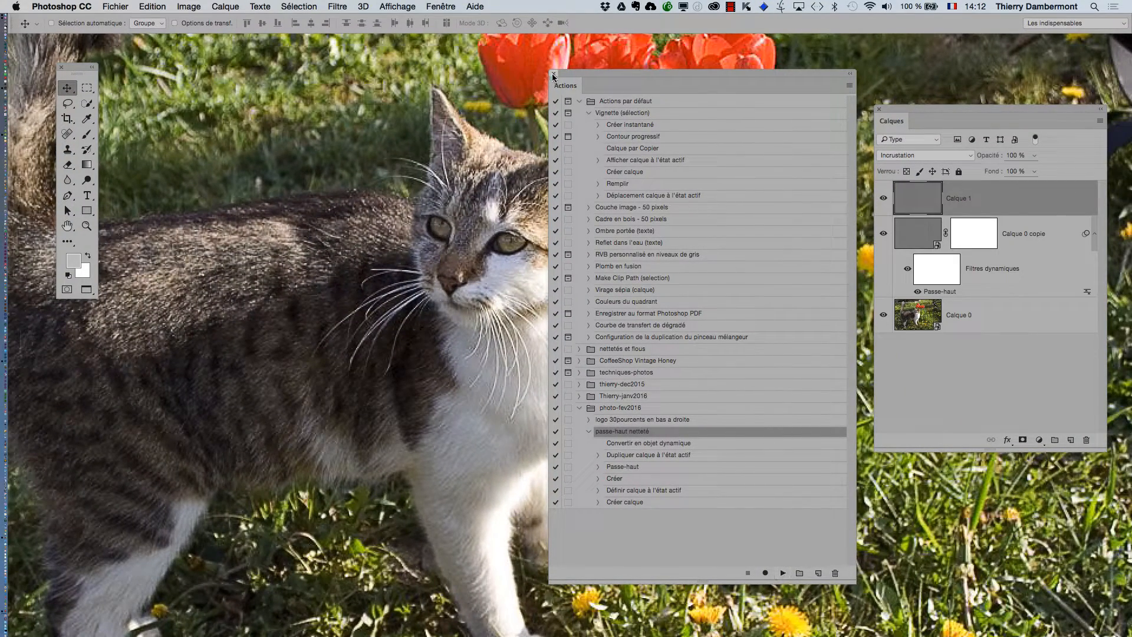
pyautogui.click(553, 75)
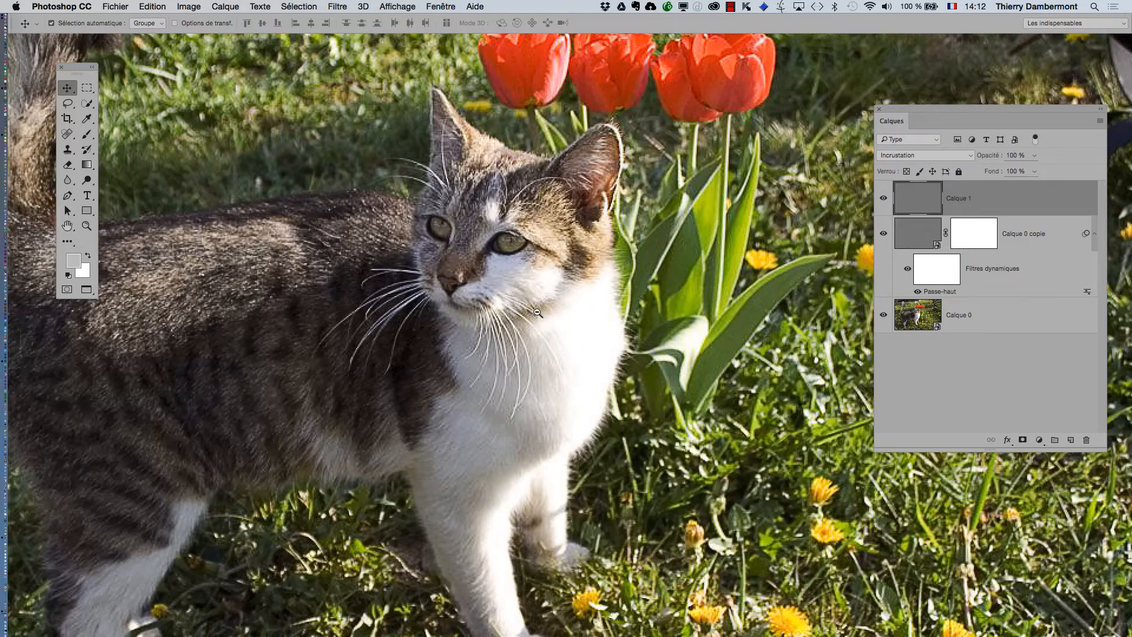
pyautogui.press('super+0')
pyautogui.press('super+1')
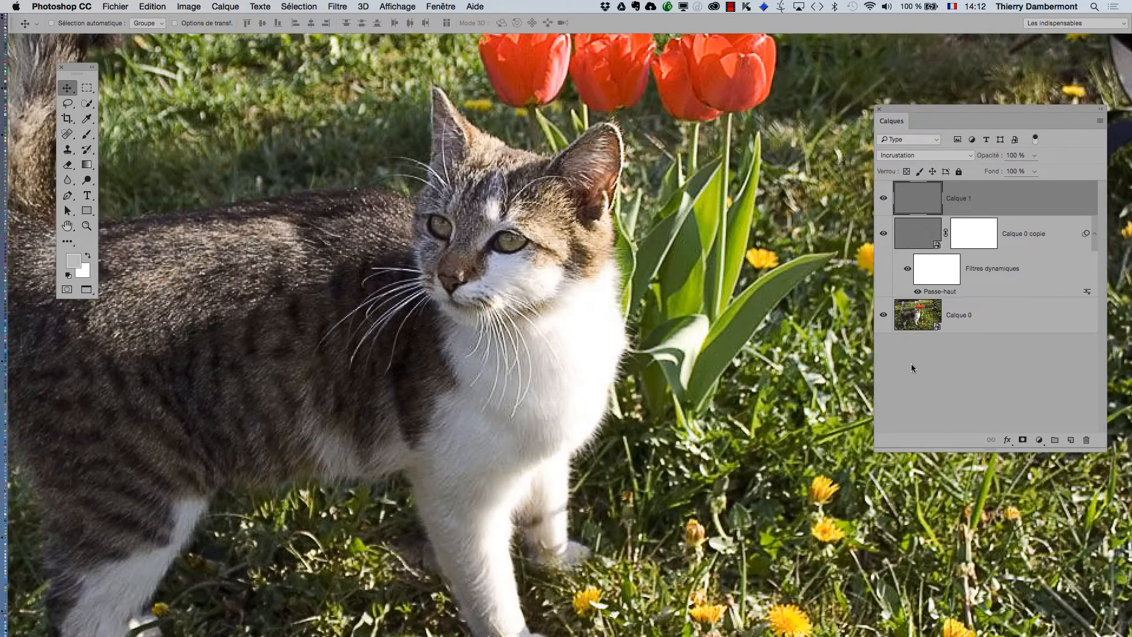
# Set the radius of the Passe-haut smart filter on Calque 0 copie to 2.3 pixels.
pyautogui.doubleClick(941, 294)
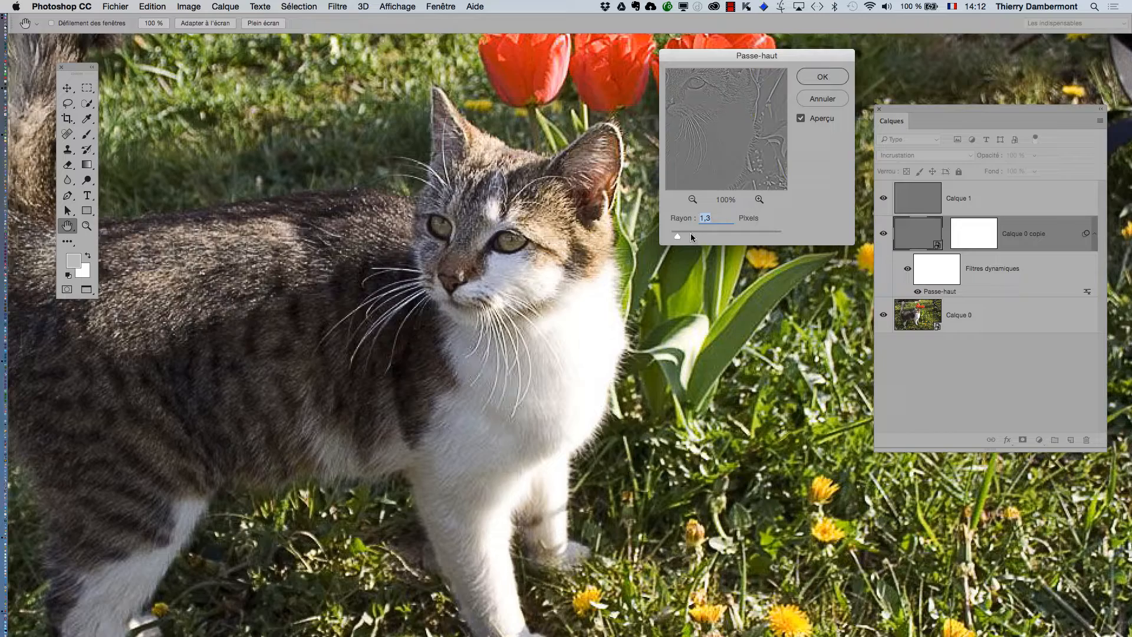
pyautogui.moveTo(692, 237)
pyautogui.mouseDown()
pyautogui.moveTo(671, 237)
pyautogui.moveTo(682, 237)
pyautogui.mouseUp()
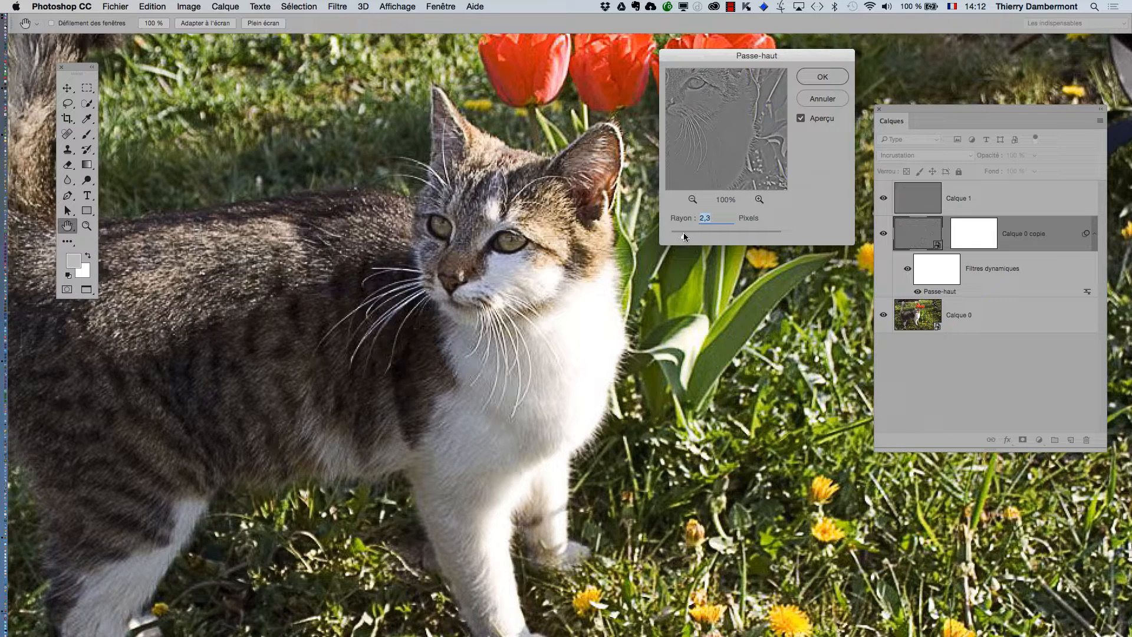
pyautogui.click(823, 77)
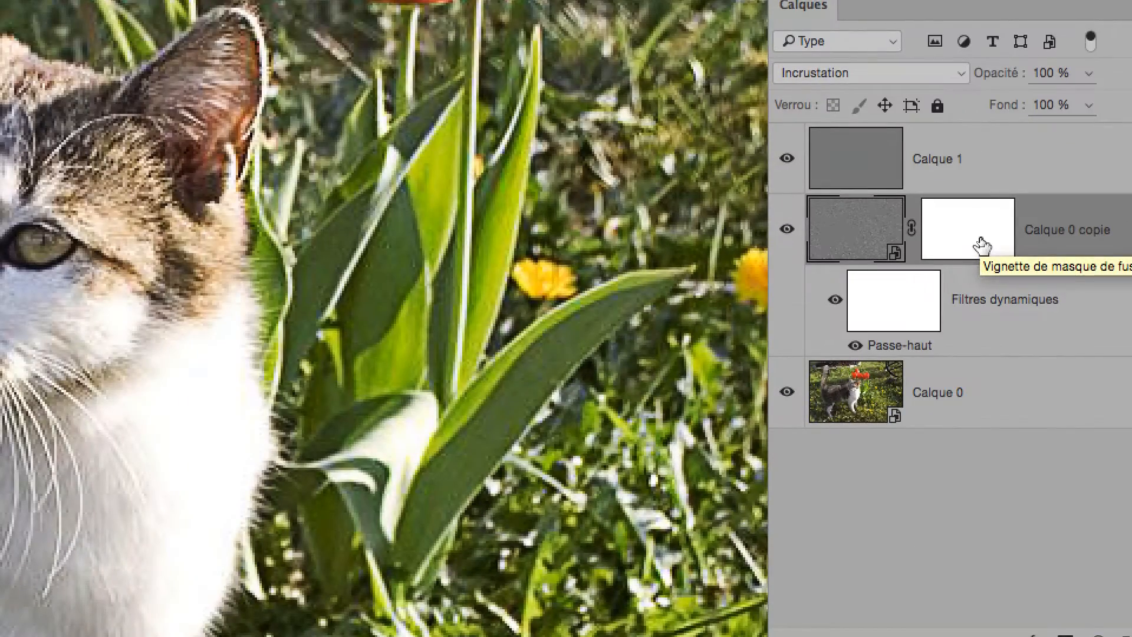
# Paint black with a 341-pixel soft brush on the Calque 0 copie layer mask over the background behind the cat and tulips.
pyautogui.click(982, 245)
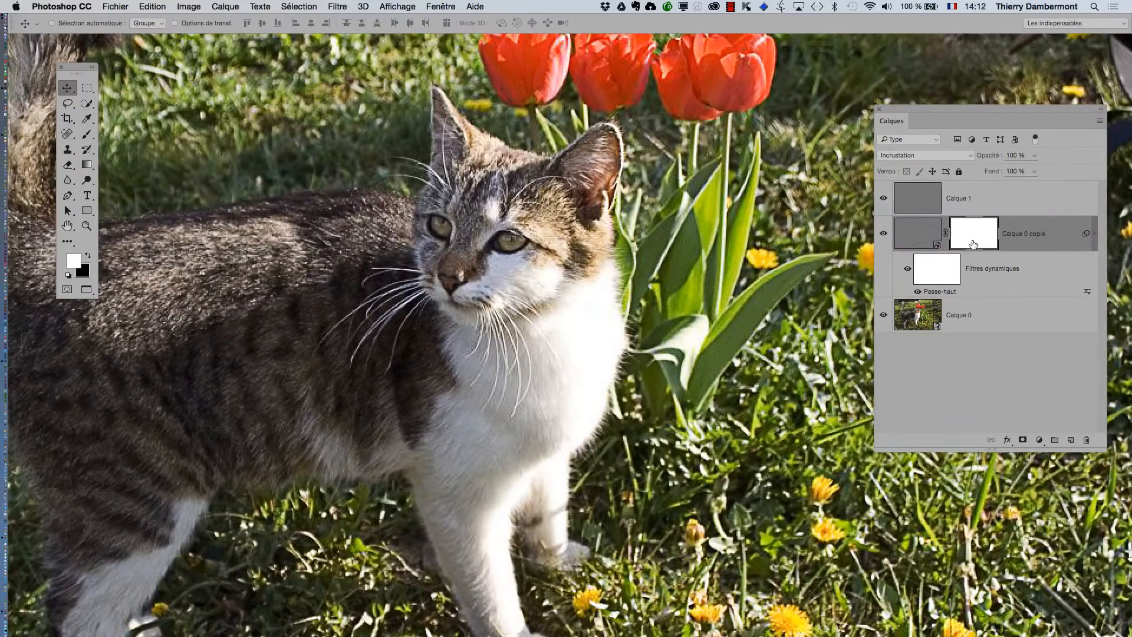
pyautogui.click(88, 134)
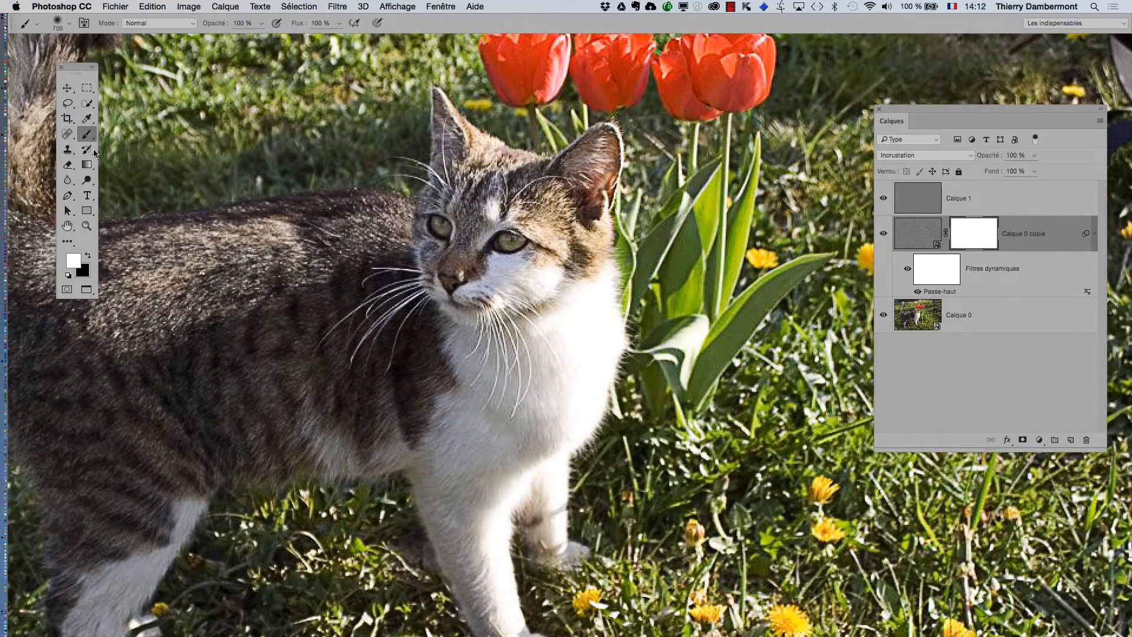
pyautogui.click(92, 254)
pyautogui.moveTo(444, 319); pyautogui.dragTo(223, 344)
pyautogui.scroll(-2, 352, 372)
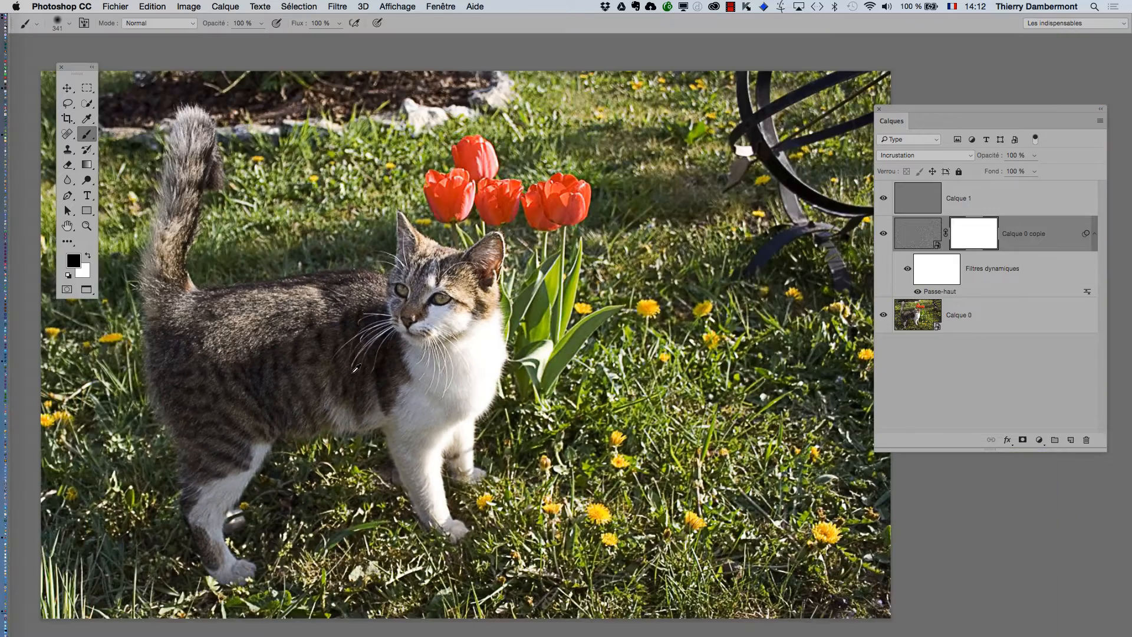
pyautogui.scroll(-1, 356, 368)
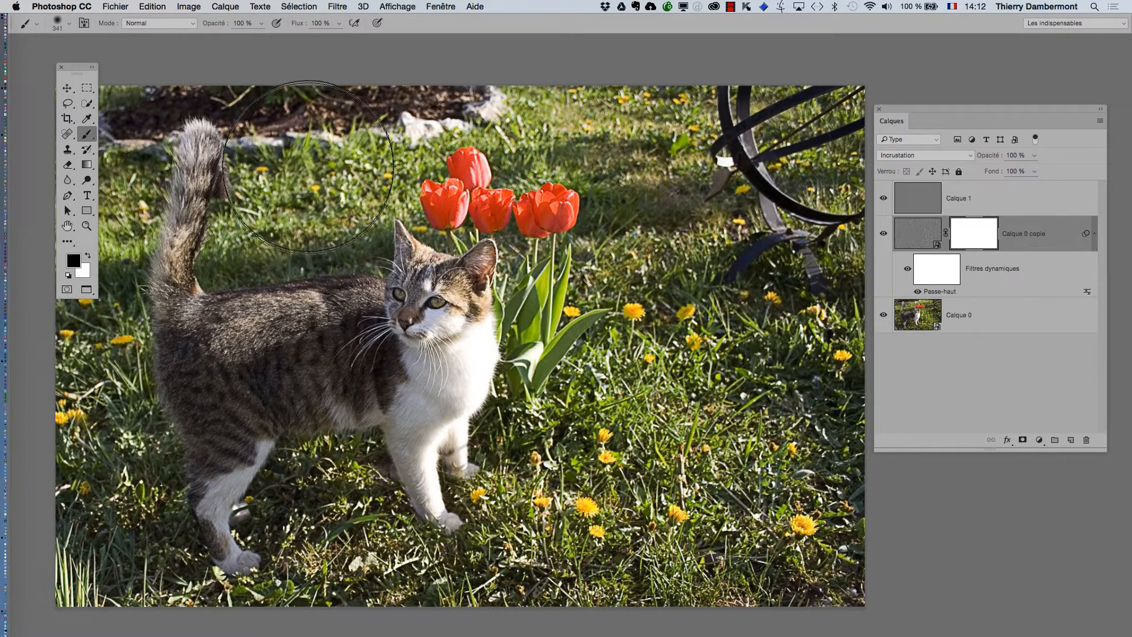
pyautogui.moveTo(813, 171)
pyautogui.mouseDown()
pyautogui.moveTo(437, 140)
pyautogui.moveTo(340, 146)
pyautogui.moveTo(466, 171)
pyautogui.mouseUp()
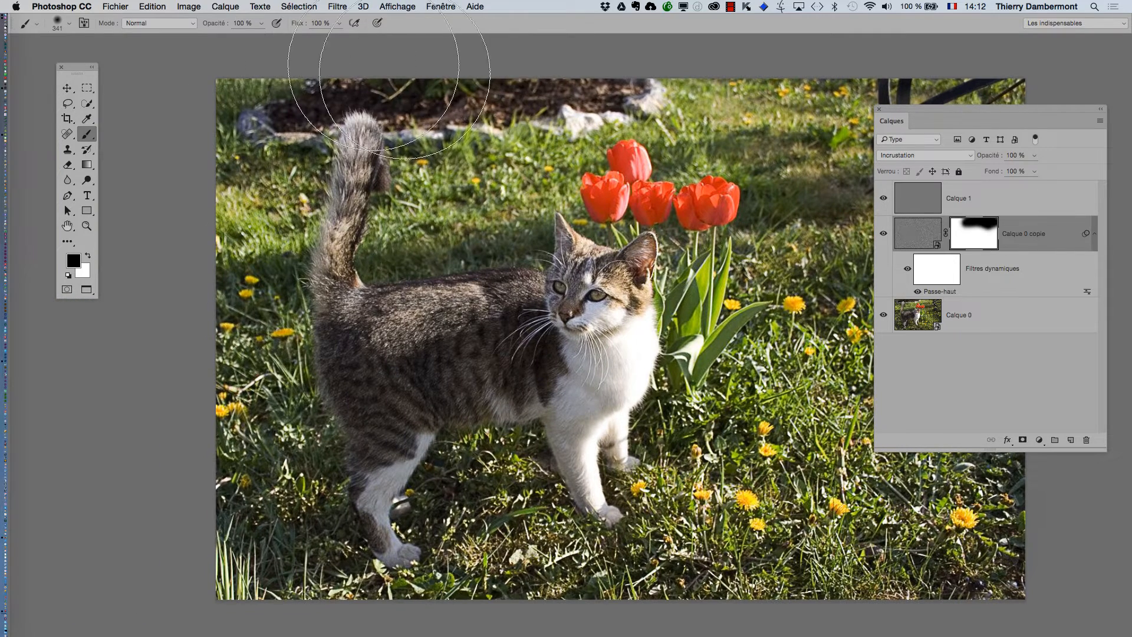
pyautogui.moveTo(222, 191)
pyautogui.mouseDown()
pyautogui.moveTo(207, 354)
pyautogui.moveTo(236, 277)
pyautogui.mouseUp()
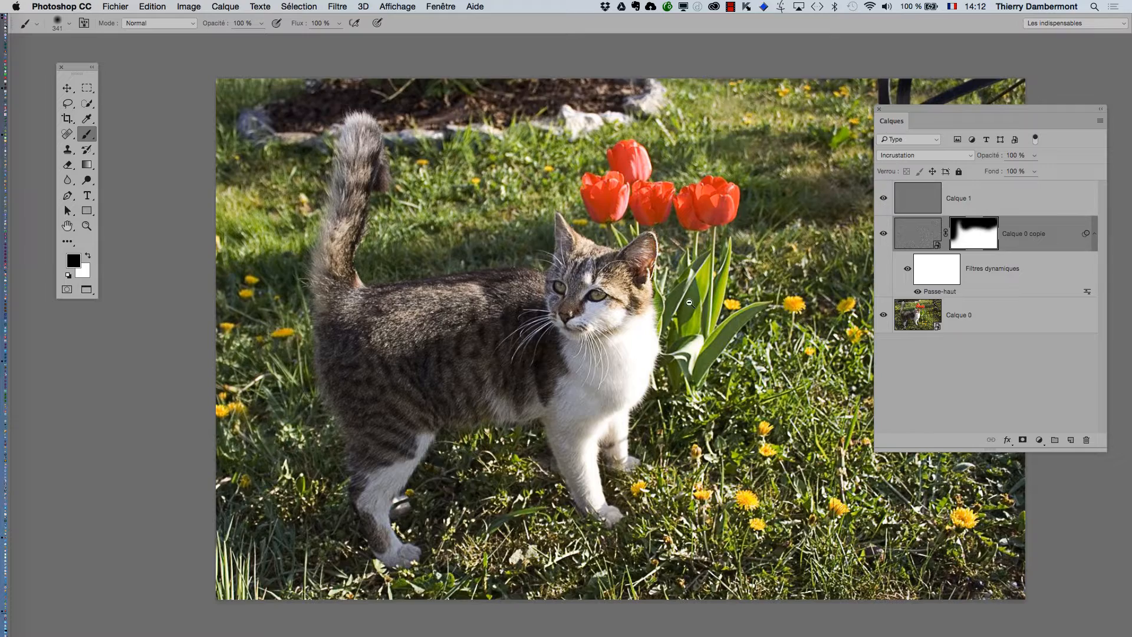
pyautogui.keyDown('alt'); pyautogui.click(688, 305); pyautogui.keyUp('alt')
pyautogui.moveTo(798, 343); pyautogui.dragTo(606, 339)
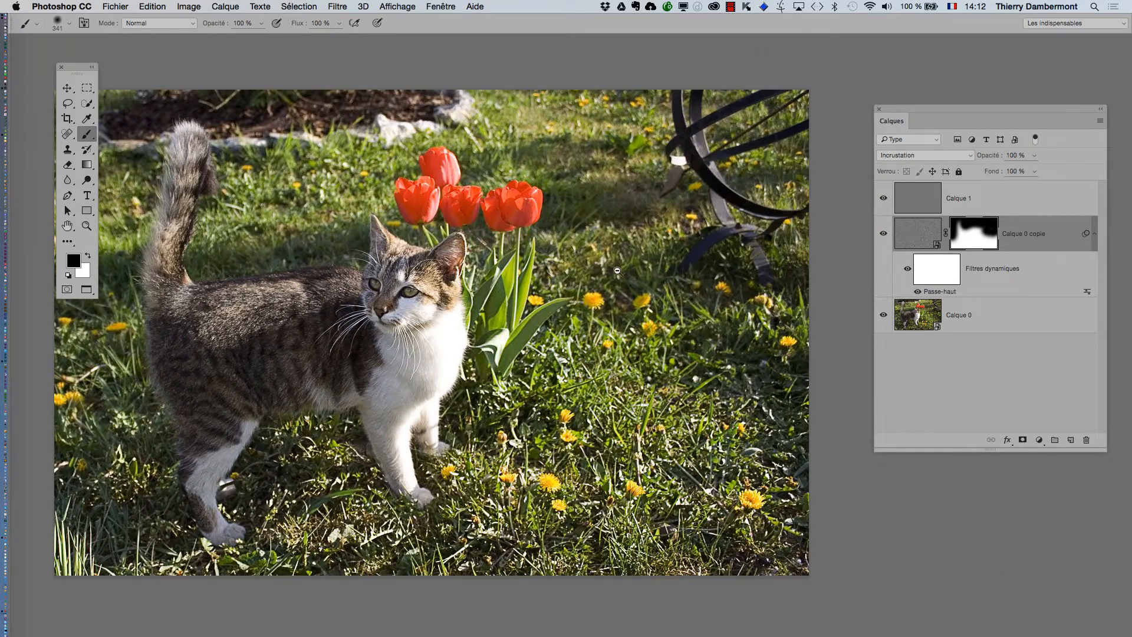
pyautogui.press('super+minus')
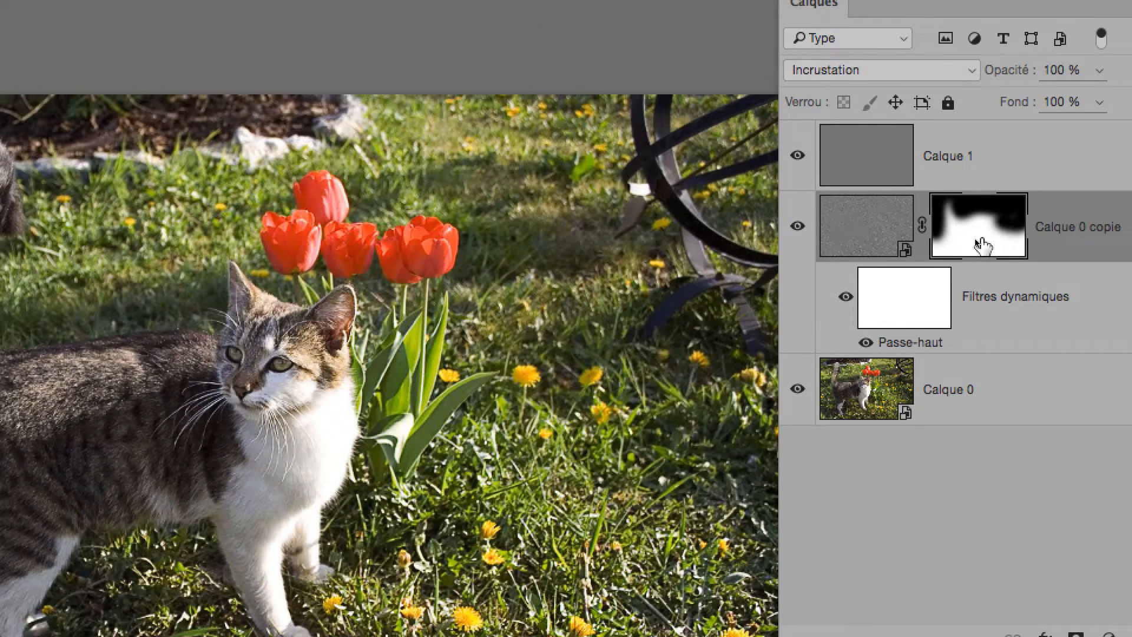
# Compare the photo with the Calque 0 copie layer mask disabled and enabled several times.
pyautogui.keyDown('shift'); pyautogui.click(982, 245); pyautogui.keyUp('shift')
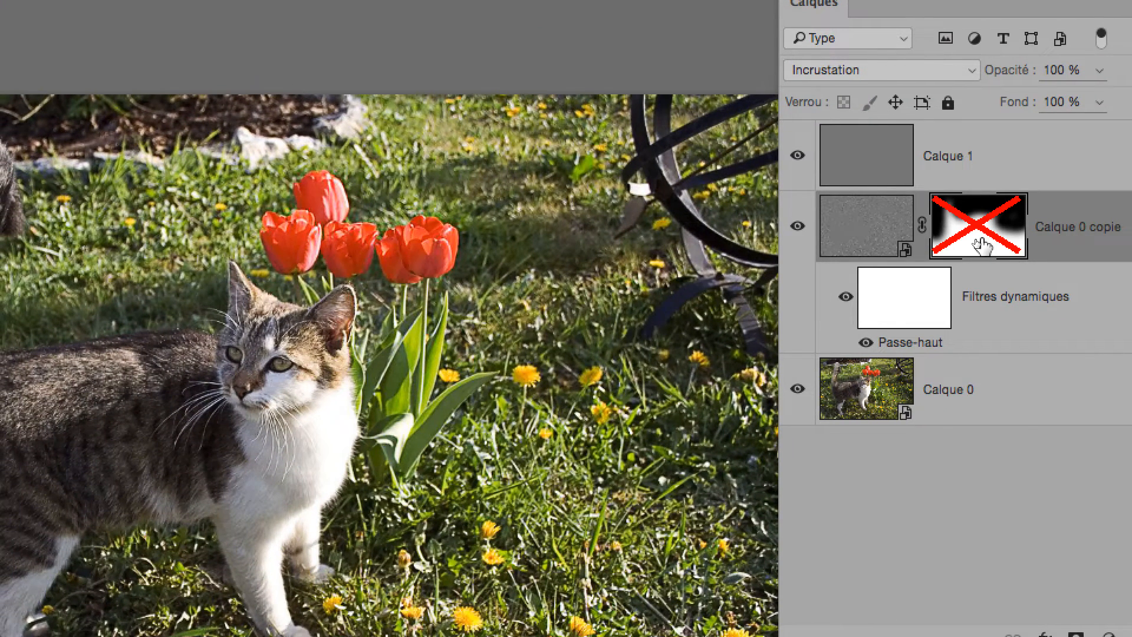
pyautogui.keyDown('shift'); pyautogui.click(982, 245); pyautogui.keyUp('shift')
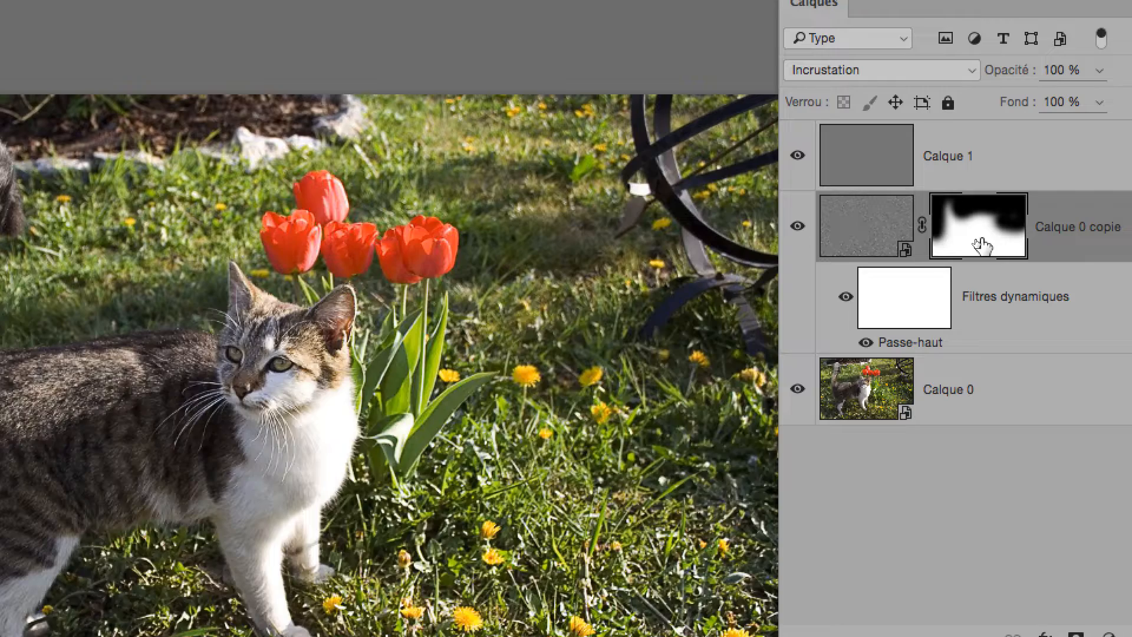
pyautogui.keyDown('shift'); pyautogui.click(982, 244); pyautogui.keyUp('shift')
pyautogui.keyDown('shift'); pyautogui.click(982, 245); pyautogui.keyUp('shift')
pyautogui.keyDown('shift'); pyautogui.click(982, 245); pyautogui.keyUp('shift')
pyautogui.keyDown('shift'); pyautogui.click(982, 244); pyautogui.keyUp('shift')
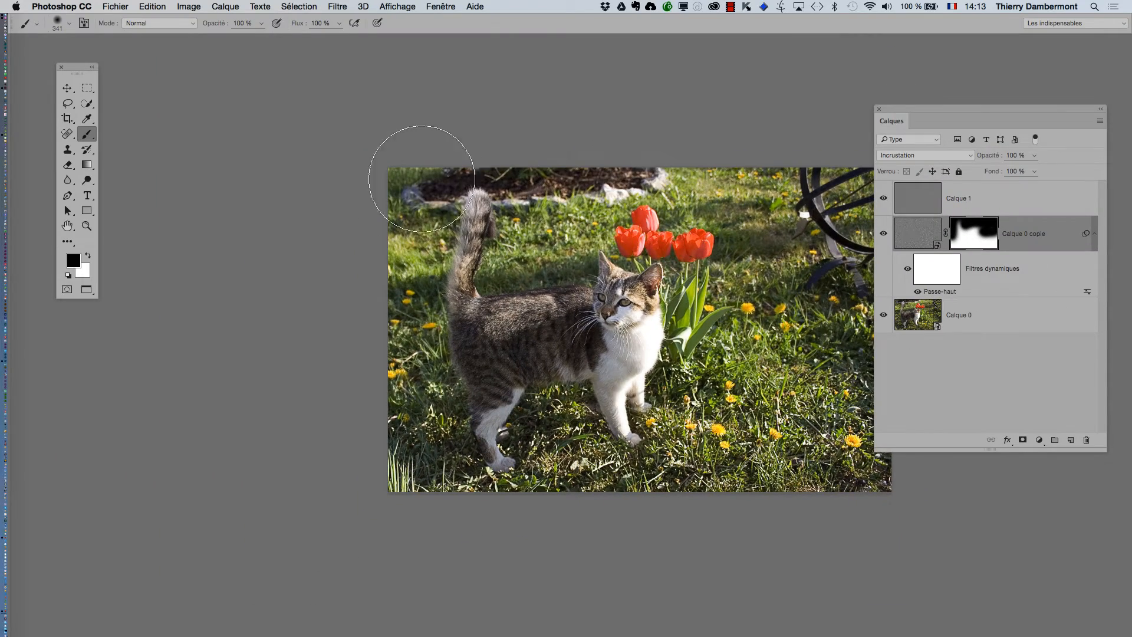
# Select Calque 1, then display the Couleur panel between the photo and the Calques panel and enlarge it.
pyautogui.hscroll(5, 387, 305)
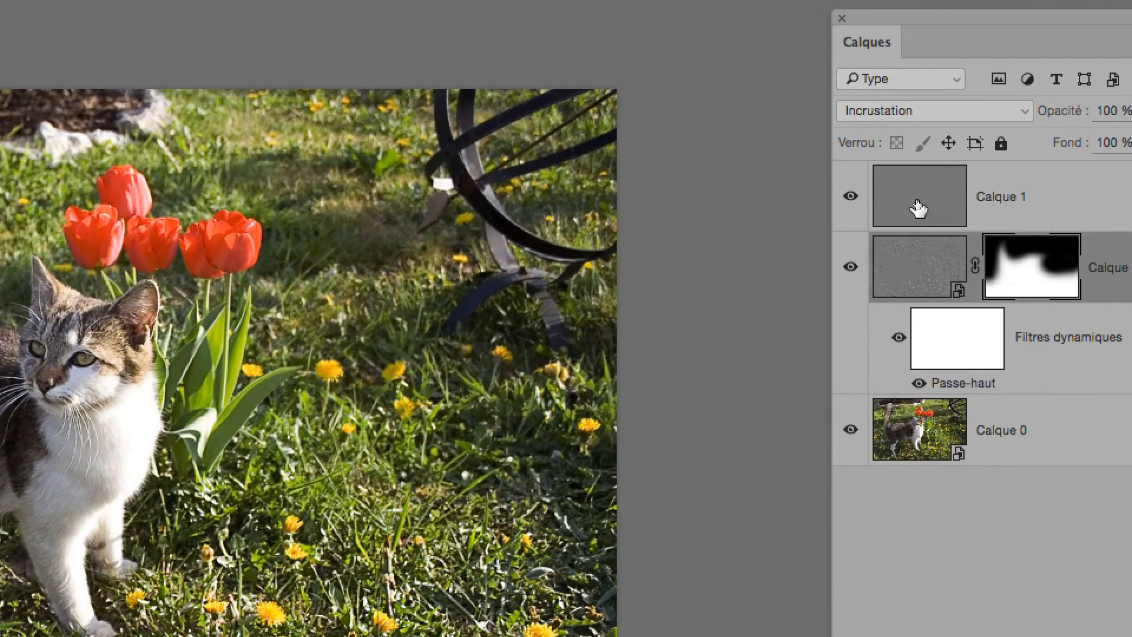
pyautogui.click(917, 204)
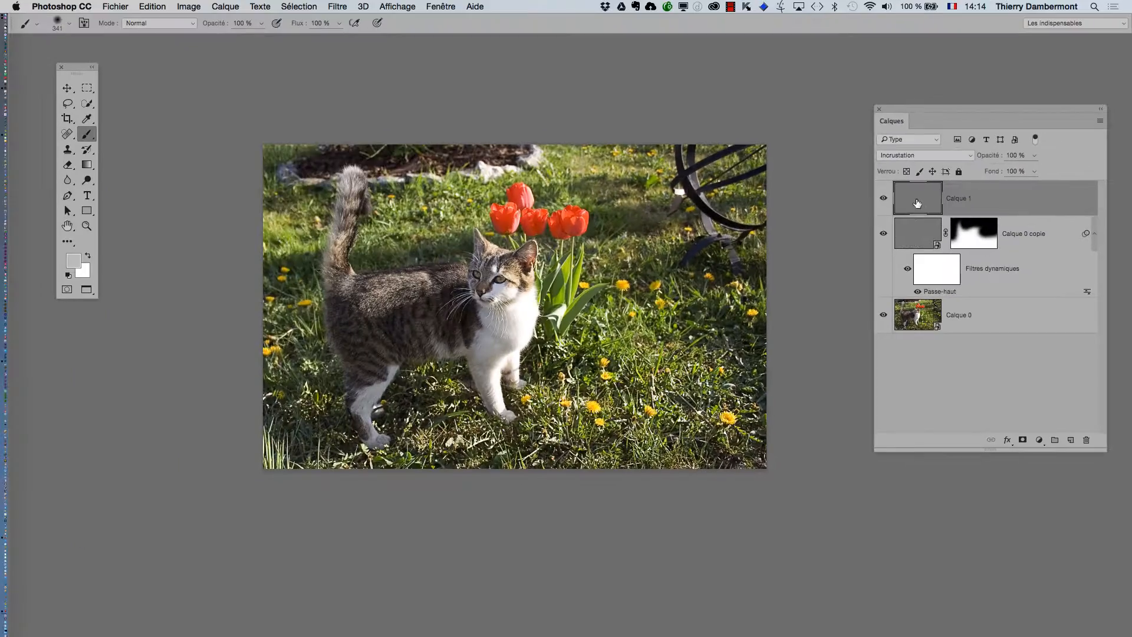
pyautogui.moveTo(775, 169); pyautogui.dragTo(691, 163)
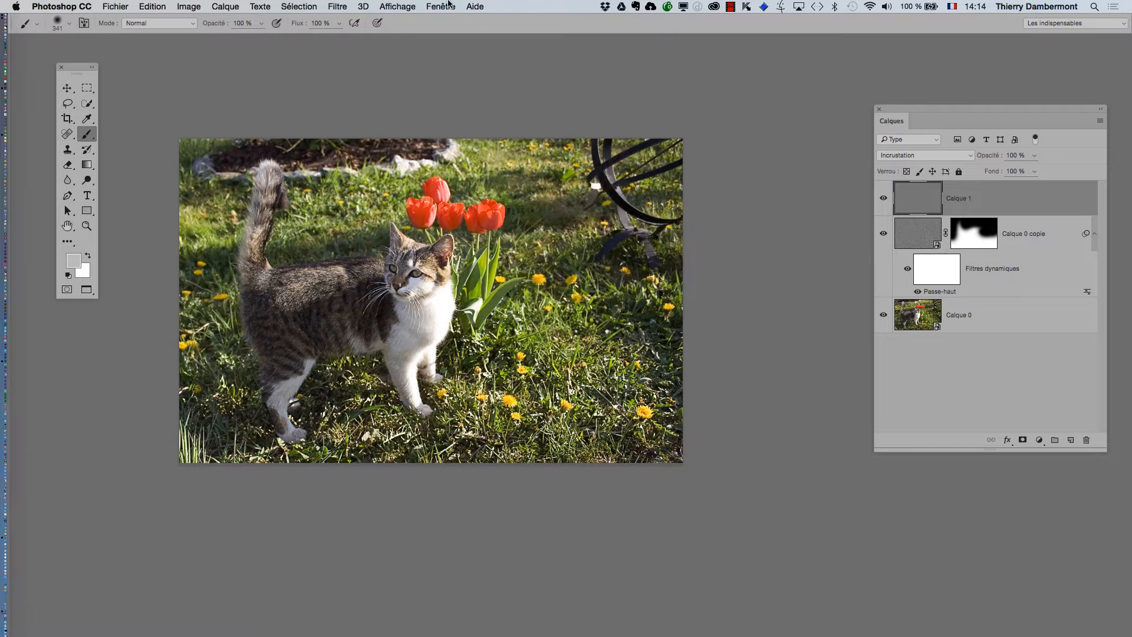
pyautogui.click(451, 6)
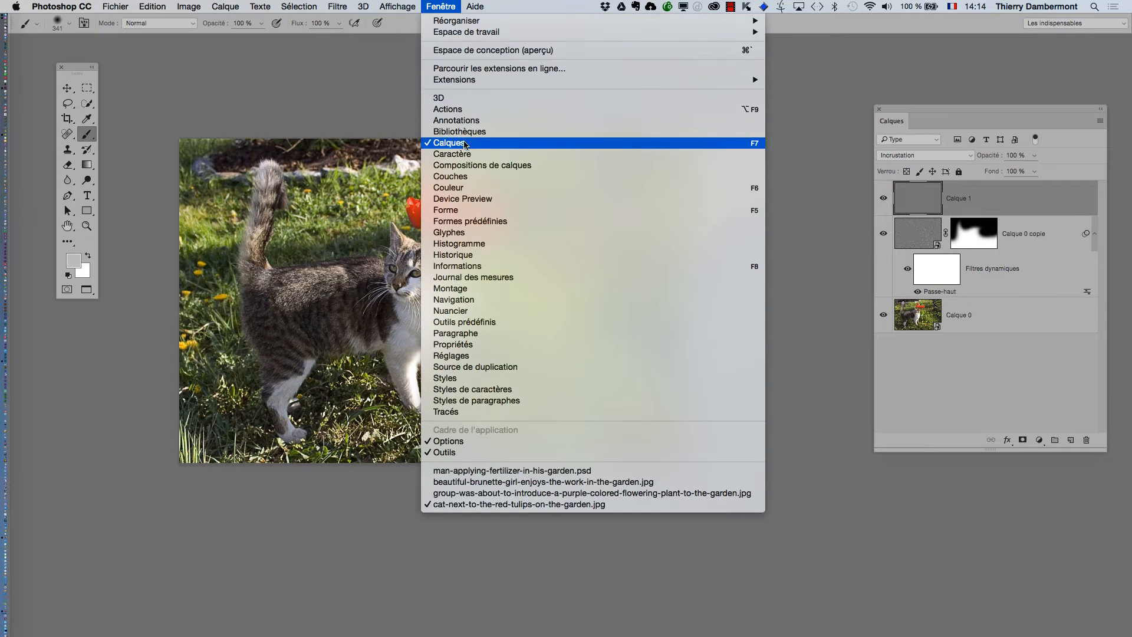
pyautogui.click(472, 189)
pyautogui.moveTo(256, 299); pyautogui.dragTo(727, 53)
pyautogui.moveTo(831, 138); pyautogui.dragTo(865, 547)
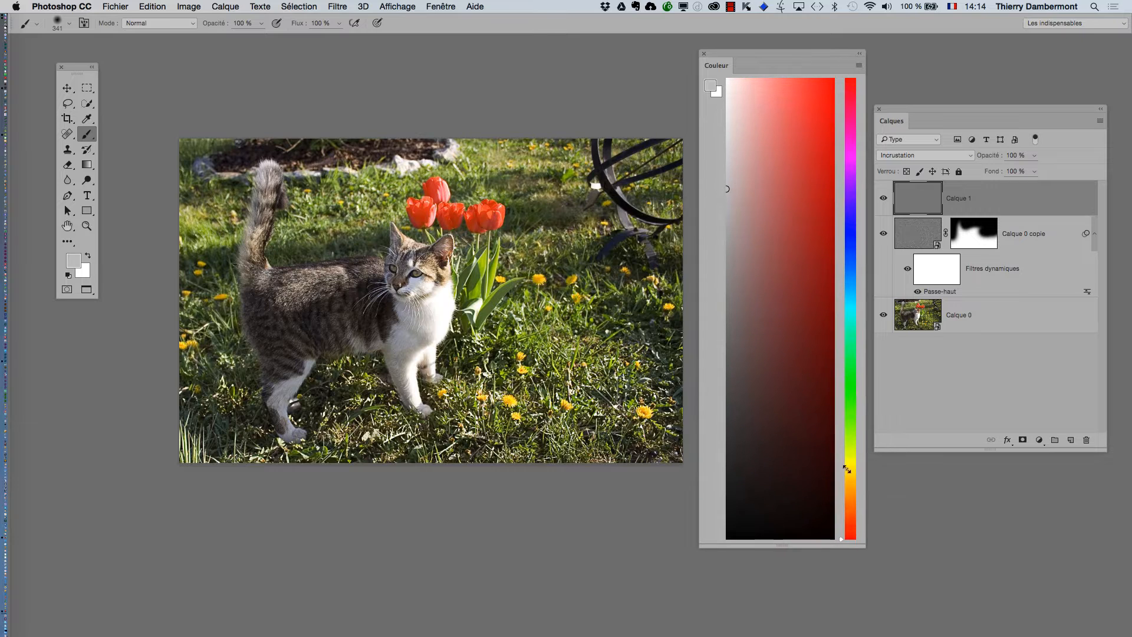
# Lighten the surroundings of the cat by painting light grey on Calque 1 with a 498-pixel soft brush.
pyautogui.moveTo(568, 244); pyautogui.dragTo(587, 243)
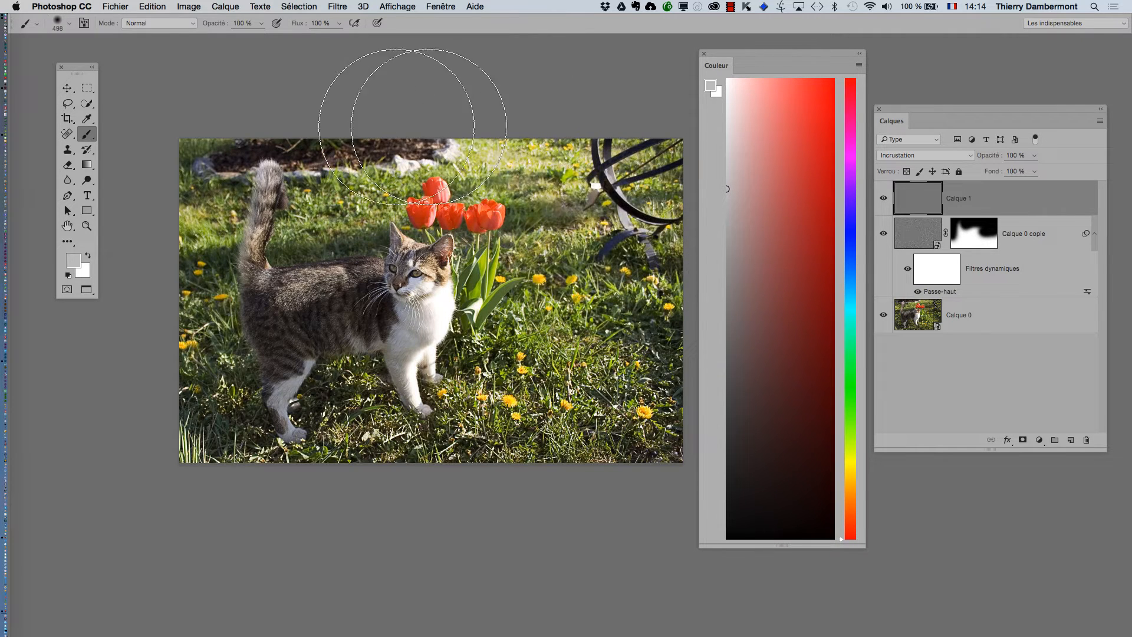
pyautogui.moveTo(174, 327)
pyautogui.mouseDown()
pyautogui.moveTo(175, 431)
pyautogui.moveTo(560, 324)
pyautogui.moveTo(658, 245)
pyautogui.mouseUp()
pyautogui.keyDown('alt'); pyautogui.click(490, 341); pyautogui.keyUp('alt')
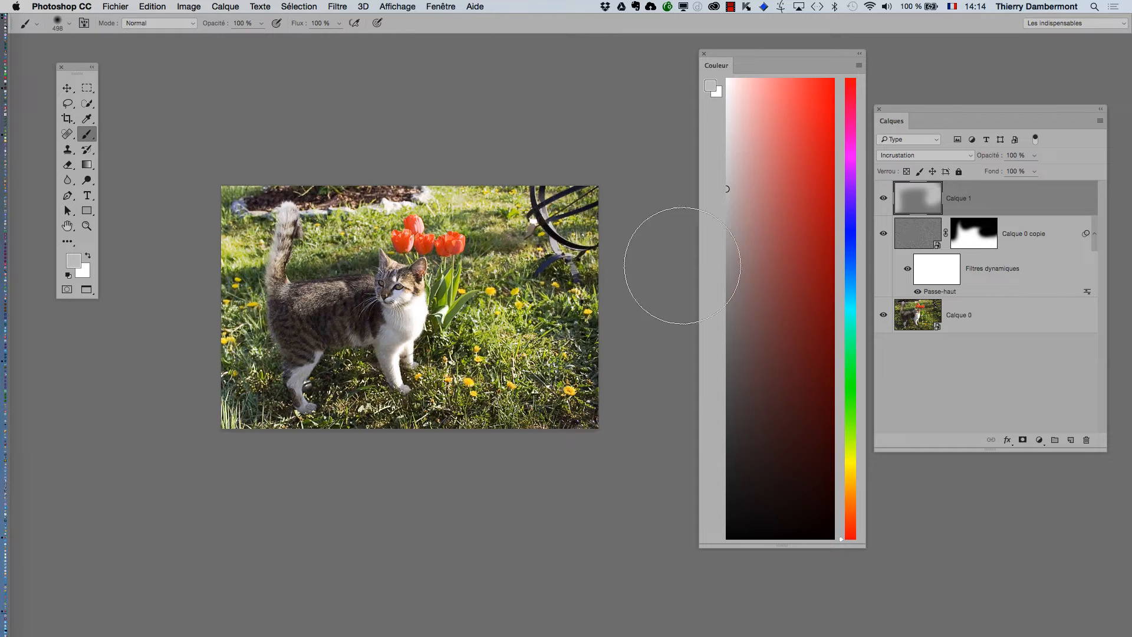
# Darken the lower part of the photo by painting dark grey on Calque 1 with an 877-pixel soft brush.
pyautogui.moveTo(726, 366); pyautogui.dragTo(706, 364)
pyautogui.scroll(-1, 501, 320)
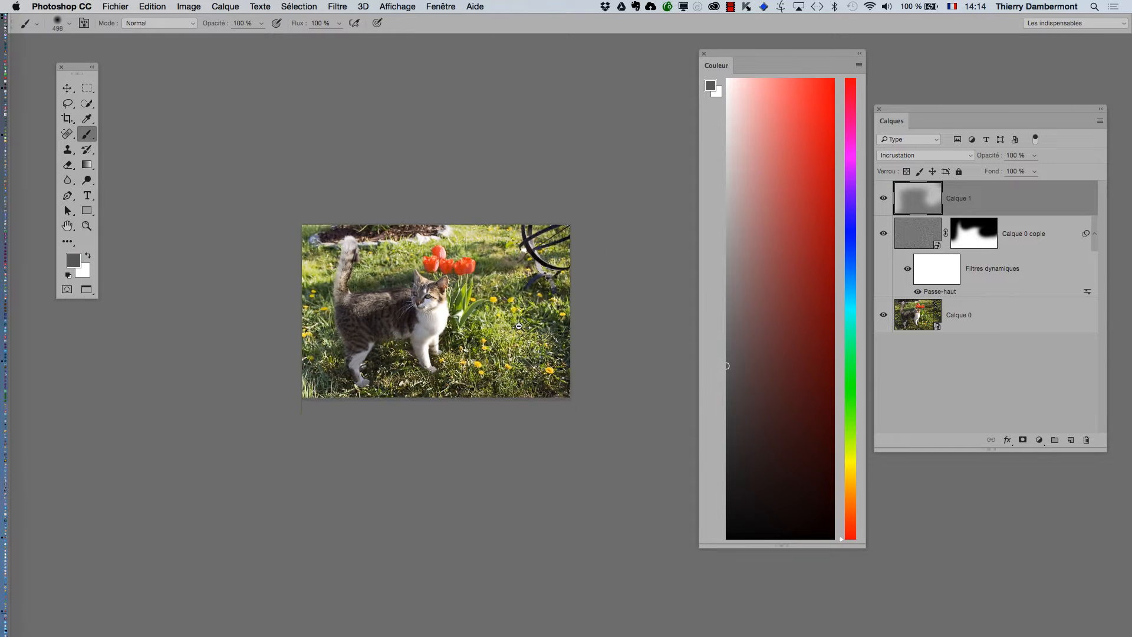
pyautogui.moveTo(517, 329)
pyautogui.mouseDown()
pyautogui.moveTo(549, 332)
pyautogui.moveTo(561, 354)
pyautogui.moveTo(468, 416)
pyautogui.moveTo(238, 343)
pyautogui.mouseUp()
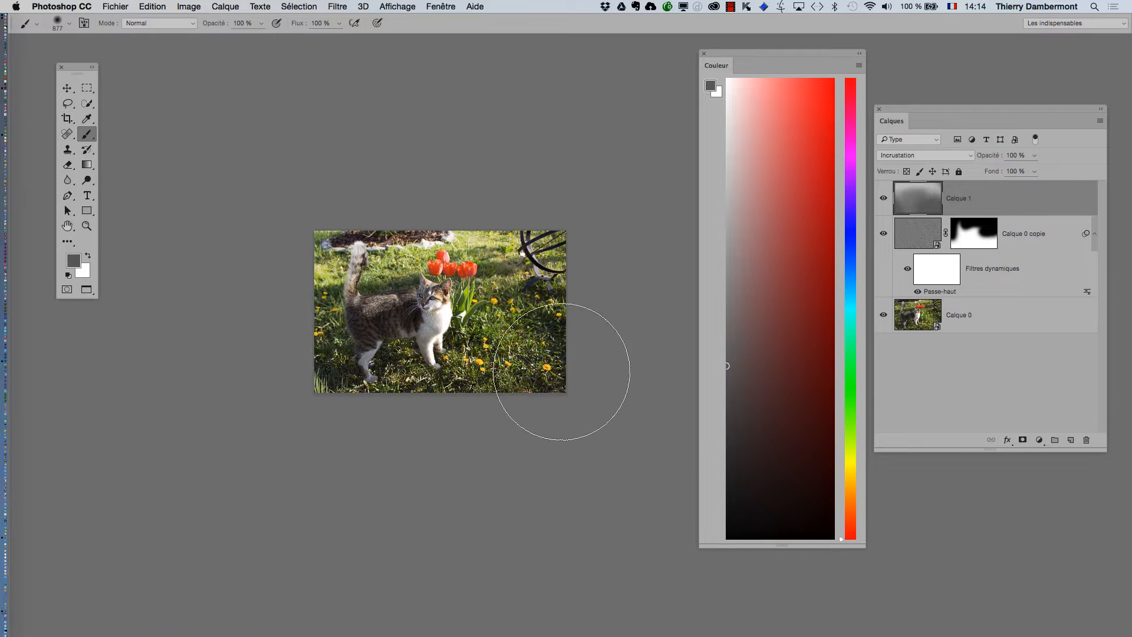
# Lighten the cat's body, legs and head by painting light grey on Calque 1, reducing the soft brush to 208 pixels.
pyautogui.click(727, 213)
pyautogui.rightClick(596, 276)
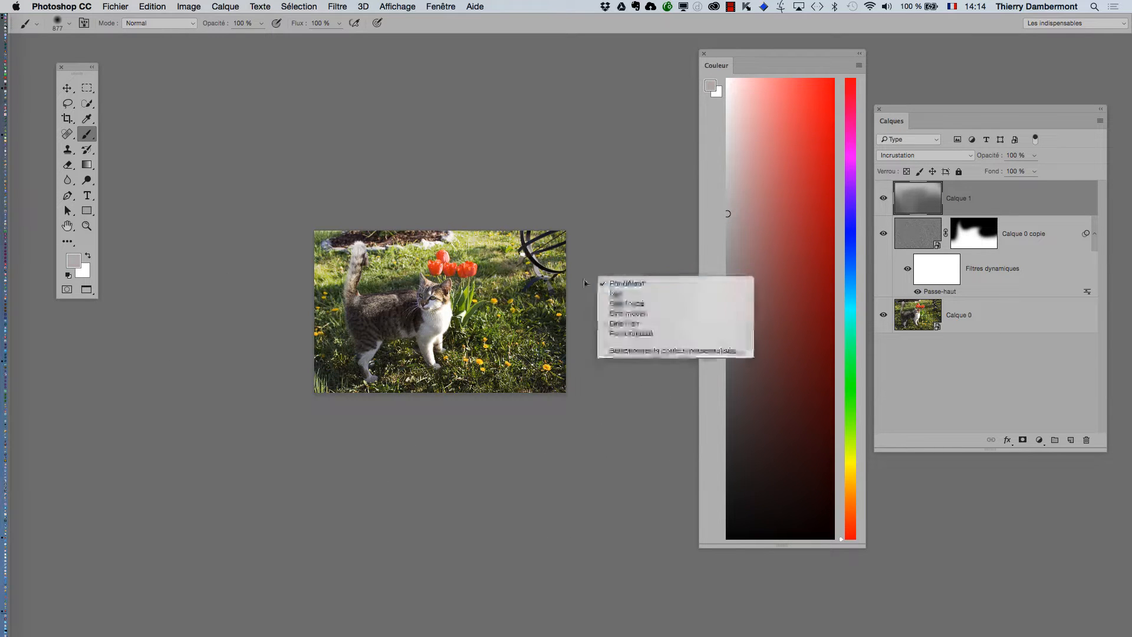
pyautogui.click(510, 298)
pyautogui.moveTo(510, 298); pyautogui.dragTo(474, 300)
pyautogui.moveTo(368, 324)
pyautogui.mouseDown()
pyautogui.moveTo(359, 272)
pyautogui.moveTo(418, 319)
pyautogui.moveTo(377, 319)
pyautogui.mouseUp()
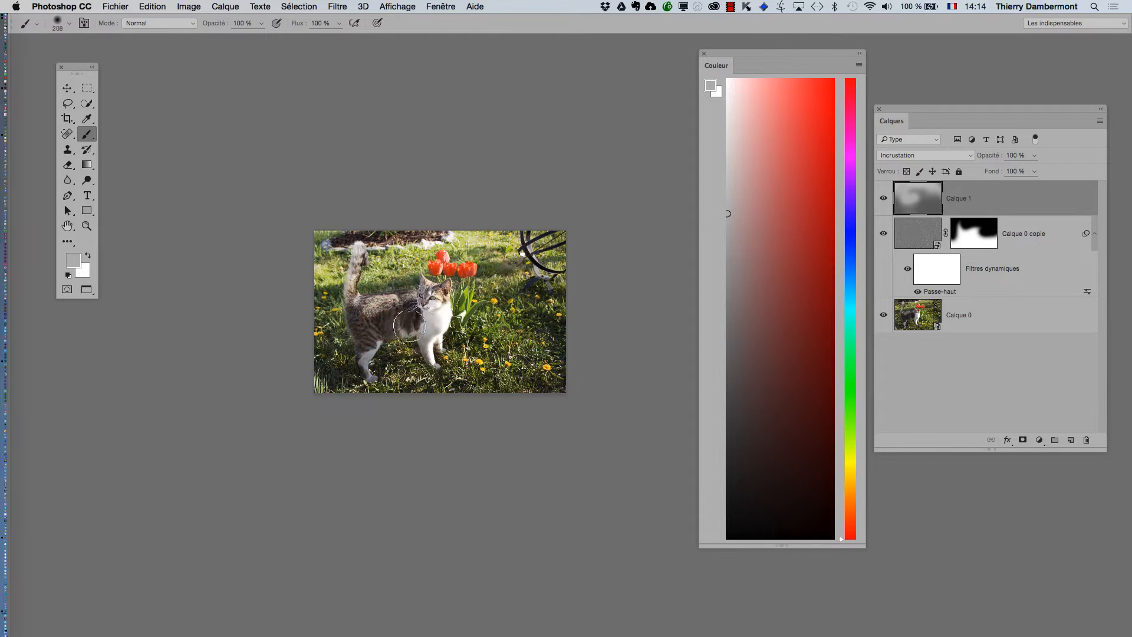
pyautogui.moveTo(370, 369)
pyautogui.mouseDown()
pyautogui.moveTo(360, 378)
pyautogui.moveTo(339, 362)
pyautogui.moveTo(357, 351)
pyautogui.mouseUp()
pyautogui.click(407, 347)
pyautogui.click(493, 351)
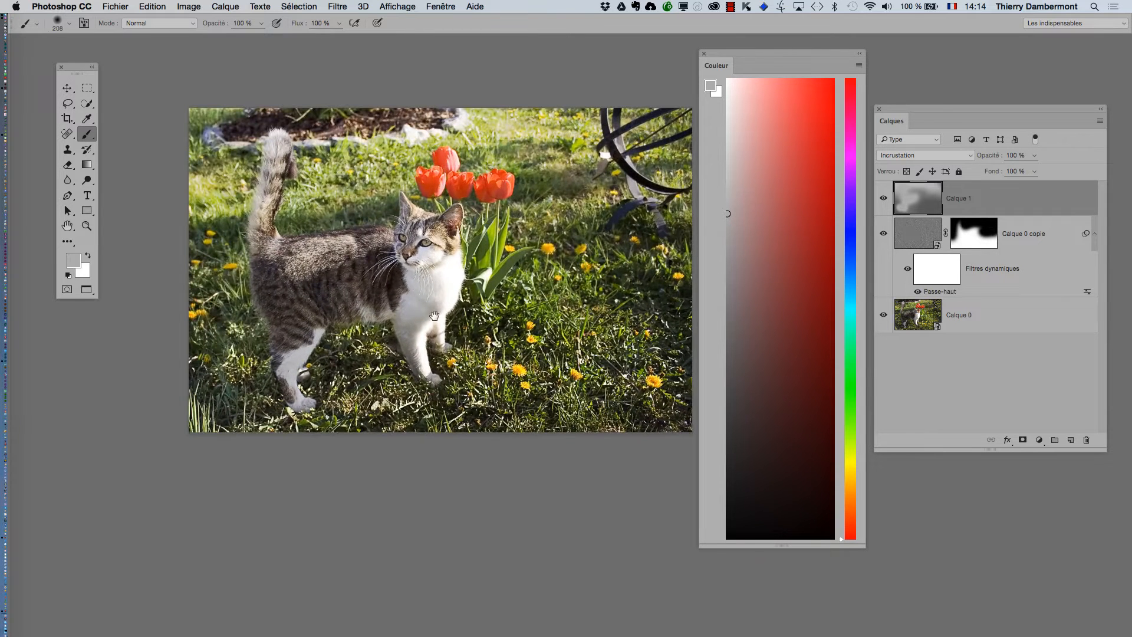
# Darken the grass around the cat with progressively darker greys on Calque 1, using a soft brush enlarged to 834 pixels.
pyautogui.moveTo(747, 264); pyautogui.dragTo(727, 347)
pyautogui.moveTo(500, 348); pyautogui.dragTo(596, 354)
pyautogui.moveTo(559, 402); pyautogui.dragTo(588, 403)
pyautogui.click(732, 396)
pyautogui.moveTo(583, 351)
pyautogui.mouseDown()
pyautogui.moveTo(632, 396)
pyautogui.moveTo(554, 369)
pyautogui.moveTo(544, 380)
pyautogui.moveTo(338, 413)
pyautogui.moveTo(197, 402)
pyautogui.moveTo(148, 242)
pyautogui.moveTo(165, 236)
pyautogui.moveTo(156, 203)
pyautogui.mouseUp()
pyautogui.click(728, 458)
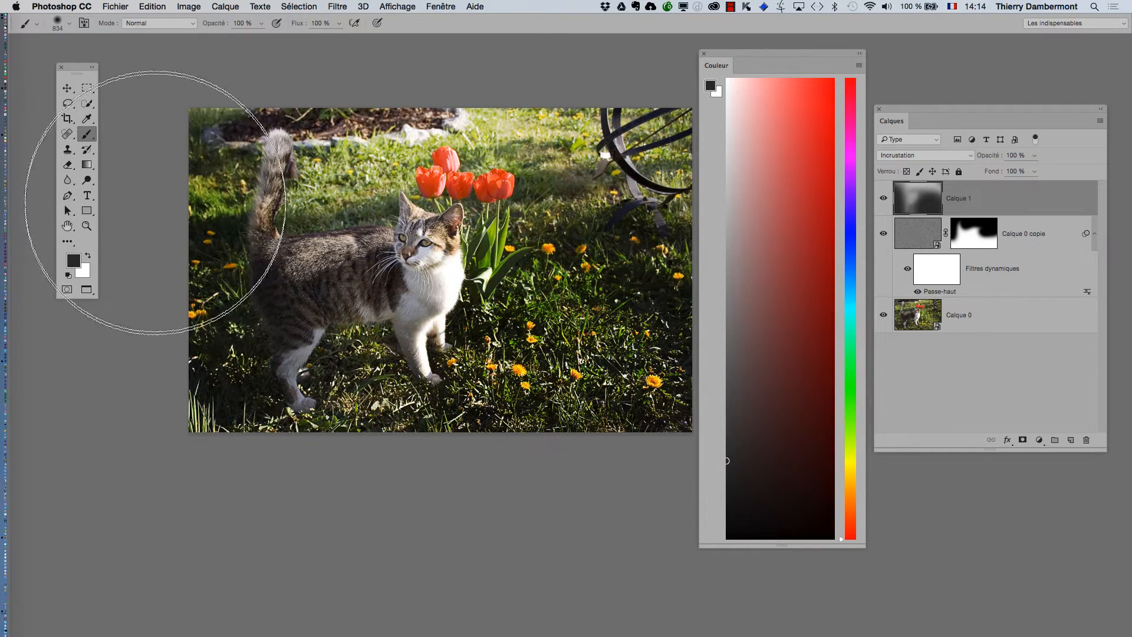
# Lighten the grass at both side edges and the lower-left corner of the photo with light grey on Calque 1, using a 408-pixel brush.
pyautogui.moveTo(526, 272); pyautogui.dragTo(430, 280)
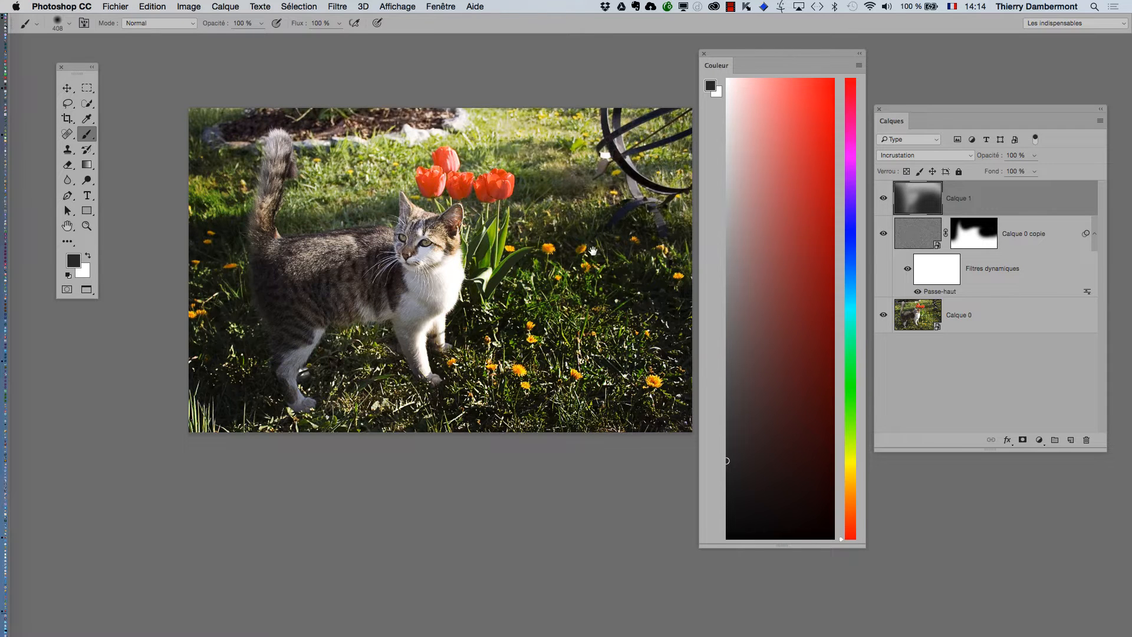
pyautogui.keyDown('alt'); pyautogui.keyDown('super'); pyautogui.click(623, 282); pyautogui.keyUp('super'); pyautogui.keyUp('alt')
pyautogui.click(728, 216)
pyautogui.moveTo(656, 214); pyautogui.dragTo(630, 268)
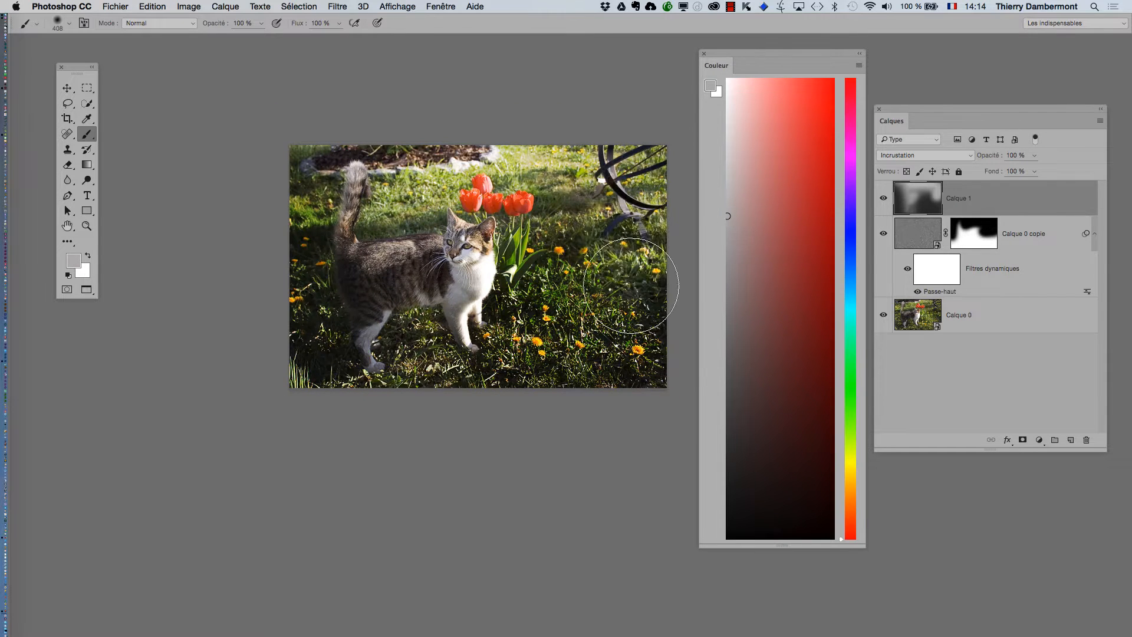
pyautogui.moveTo(293, 235); pyautogui.dragTo(280, 286)
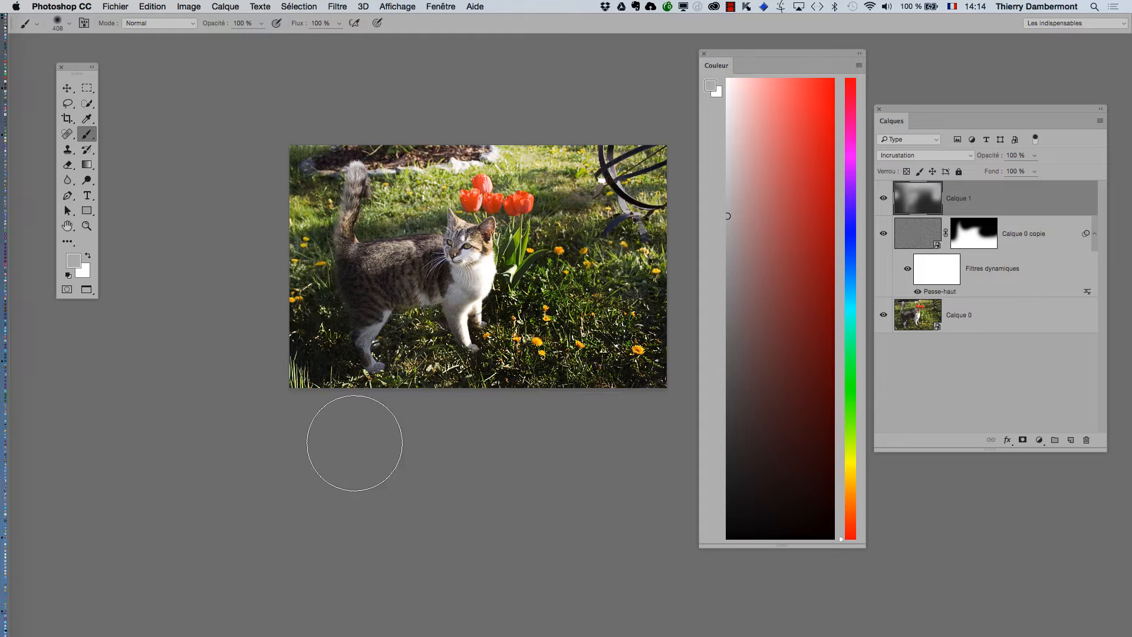
pyautogui.moveTo(322, 355); pyautogui.dragTo(316, 359)
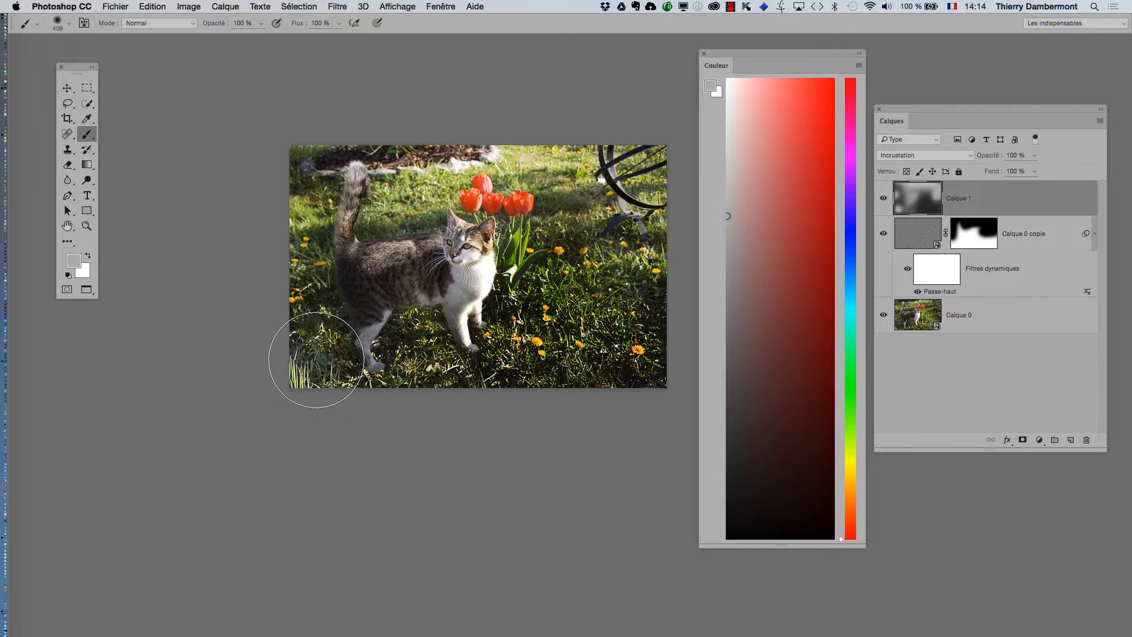
# Compare the cat photo with and without the light and dark painting on Calque 1 by toggling that layer's visibility.
pyautogui.keyDown('alt'); pyautogui.keyDown('super'); pyautogui.click(554, 348); pyautogui.keyUp('super'); pyautogui.keyUp('alt')
pyautogui.moveTo(436, 310); pyautogui.dragTo(424, 300)
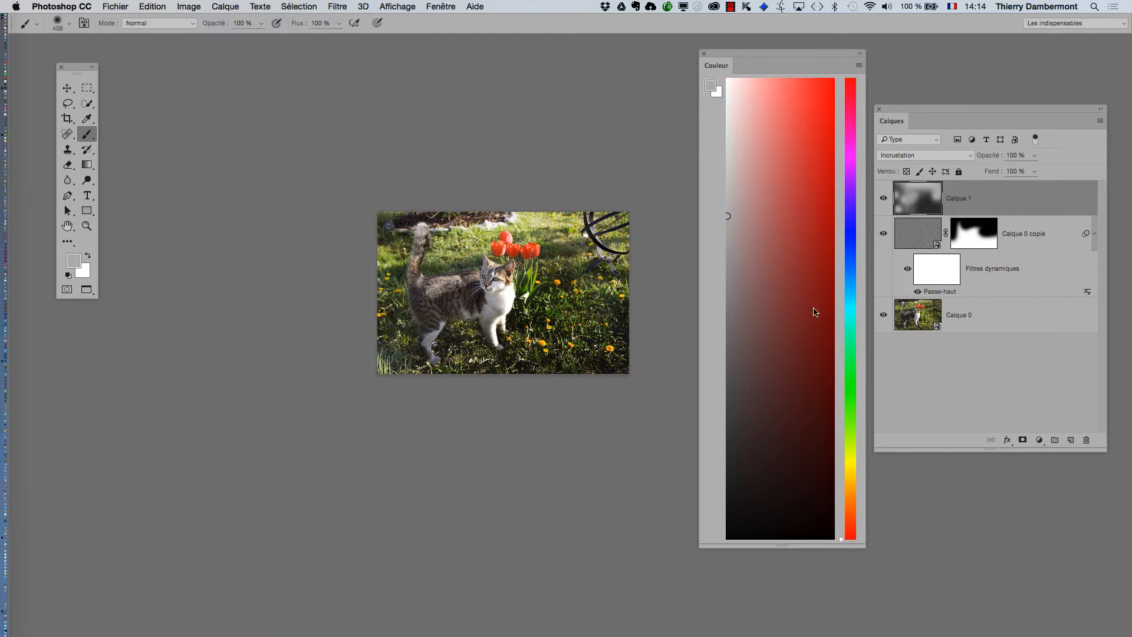
pyautogui.click(884, 199)
pyautogui.click(883, 199)
pyautogui.keyDown('super'); pyautogui.click(524, 288); pyautogui.keyUp('super')
pyautogui.moveTo(525, 264); pyautogui.dragTo(462, 279)
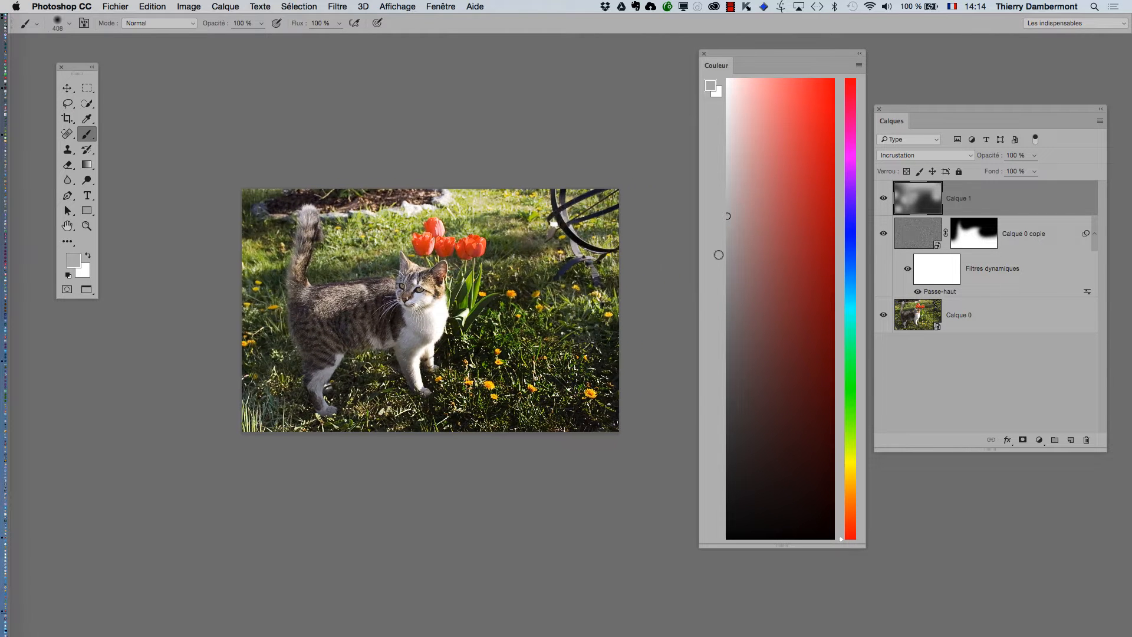
pyautogui.click(883, 200)
pyautogui.click(883, 200)
pyautogui.click(883, 200)
pyautogui.click(884, 201)
pyautogui.click(883, 201)
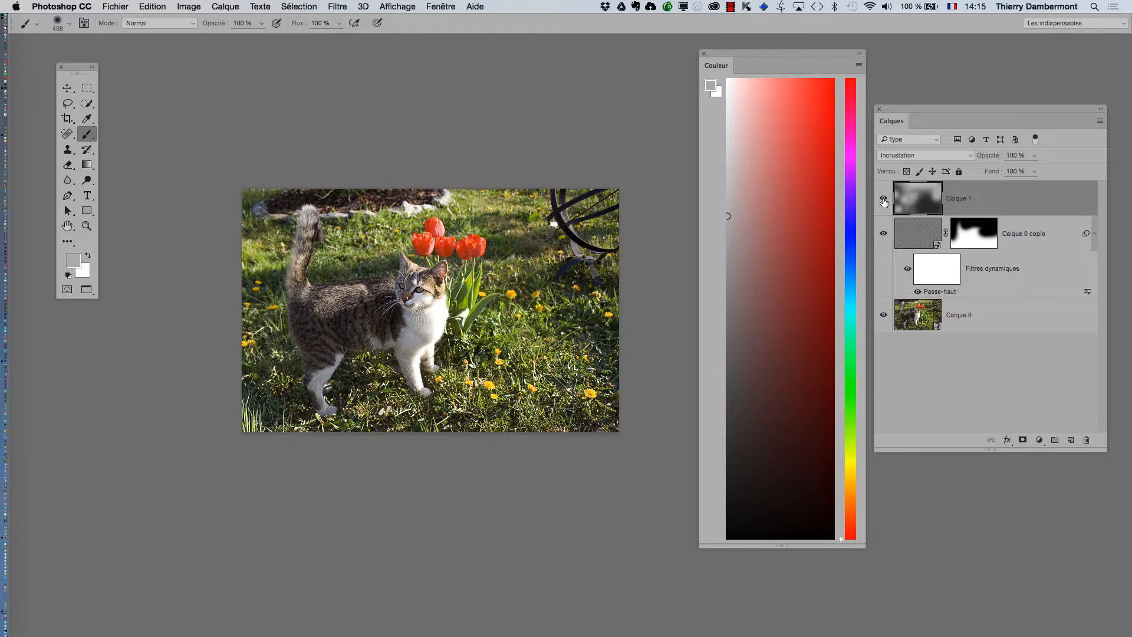
pyautogui.click(883, 200)
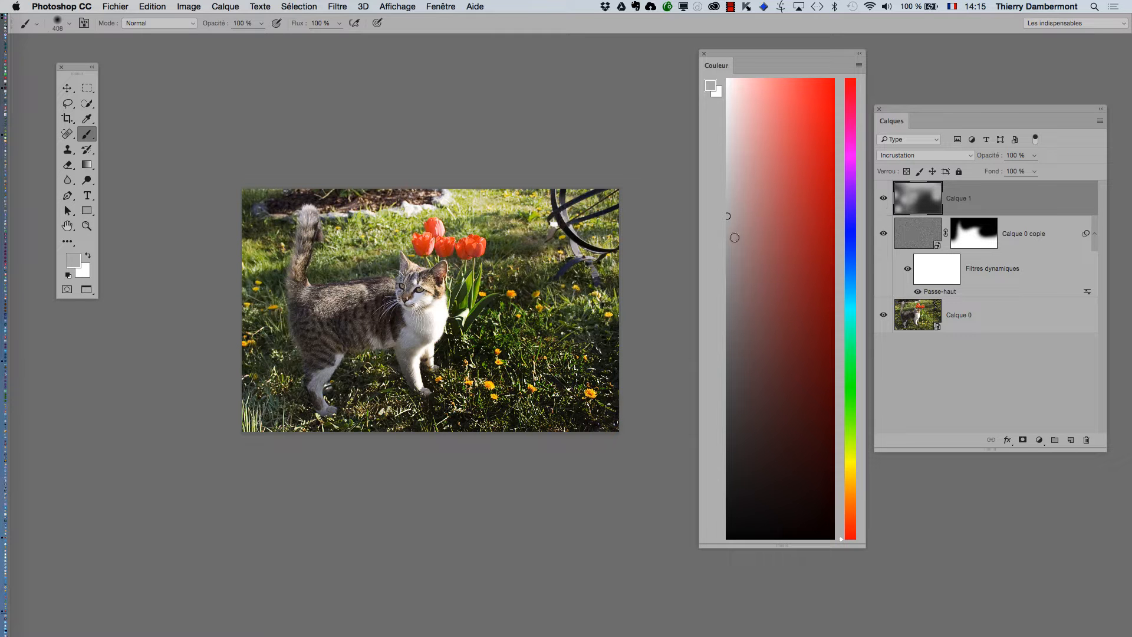
# Lighten more of the grass around the cat with light grey on Calque 1, using a 549-pixel soft brush.
pyautogui.moveTo(518, 273); pyautogui.dragTo(558, 254)
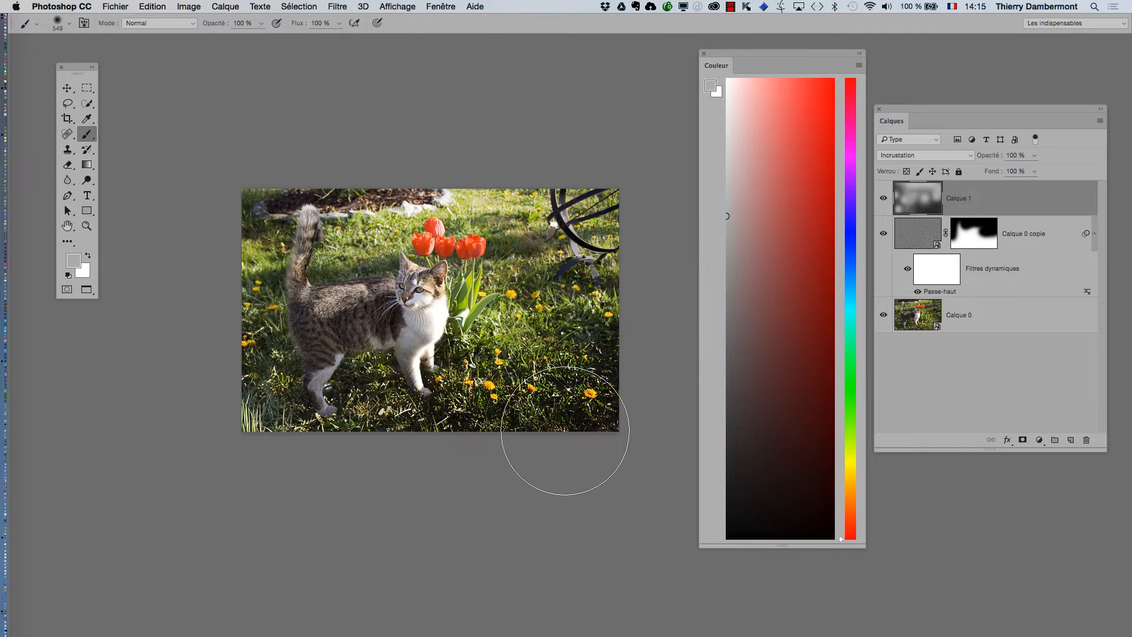
# Switch to Firefox and minimize its window, then return to Photoshop and examine the retouched cat photo up close.
pyautogui.press('super+Tab')
pyautogui.press('super+Tab')
pyautogui.press('super+Tab')
pyautogui.click(45, 27)
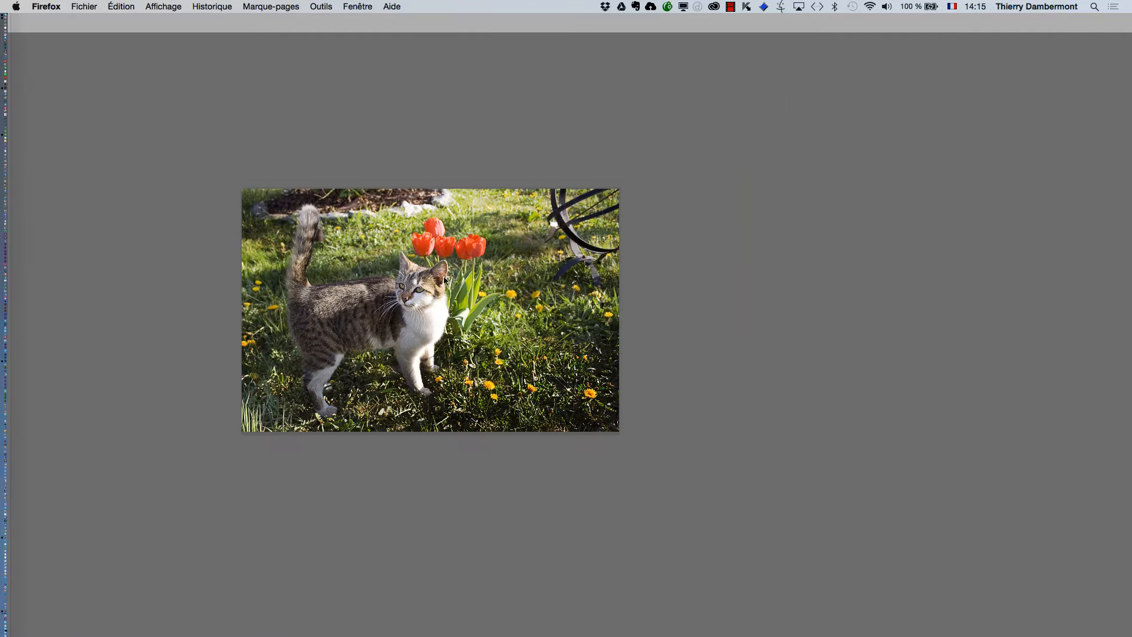
pyautogui.click(422, 172)
pyautogui.moveTo(453, 323); pyautogui.dragTo(467, 324)
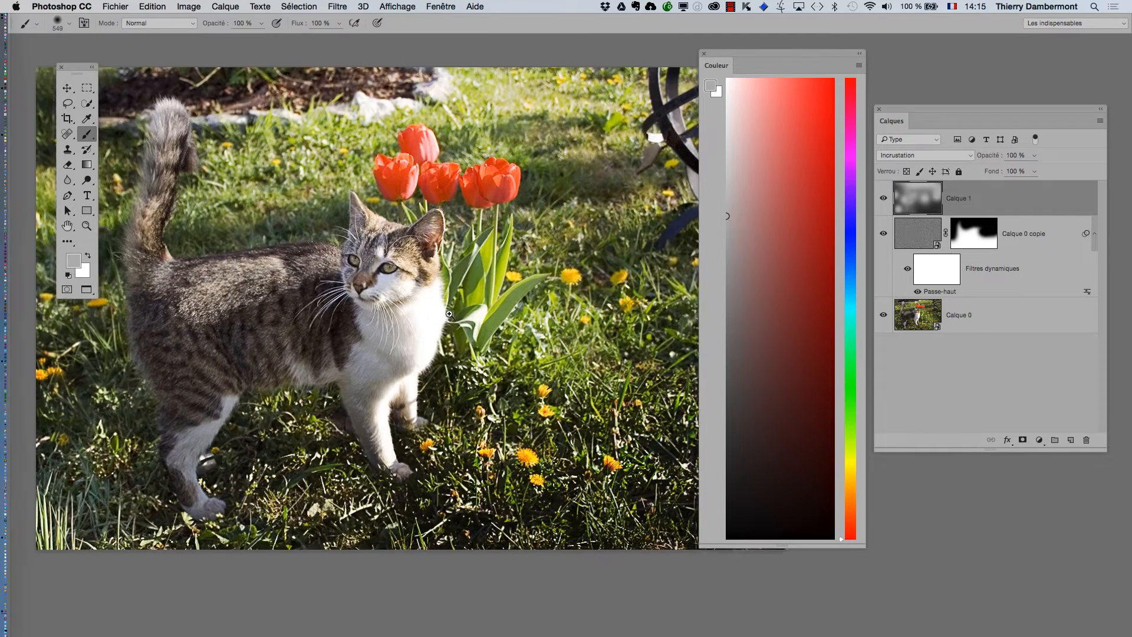
pyautogui.click(448, 301)
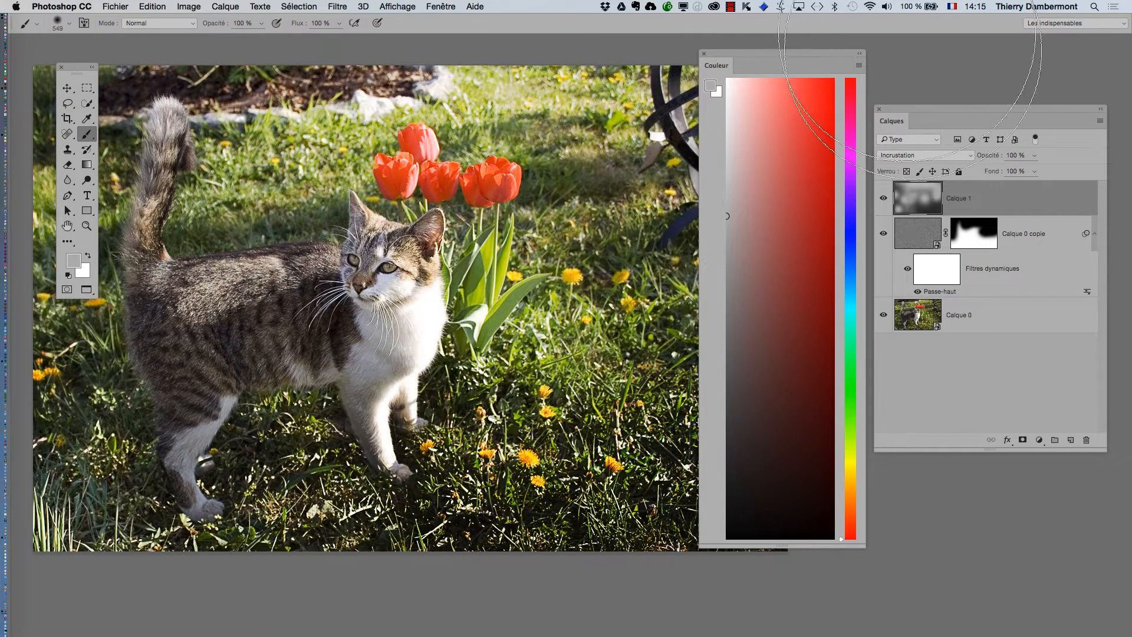
# Lighten the child's hair and the upper area of the gardening photo with light grey on Calque 1, using a 2187-pixel soft brush.
pyautogui.click(68, 89)
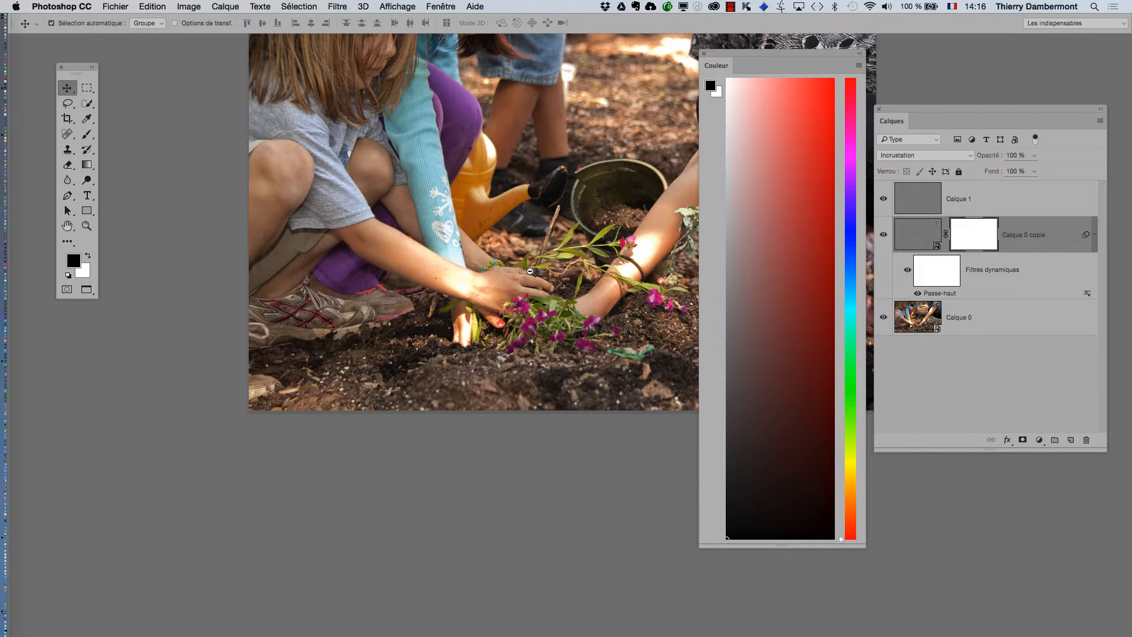
pyautogui.moveTo(531, 272); pyautogui.dragTo(406, 390)
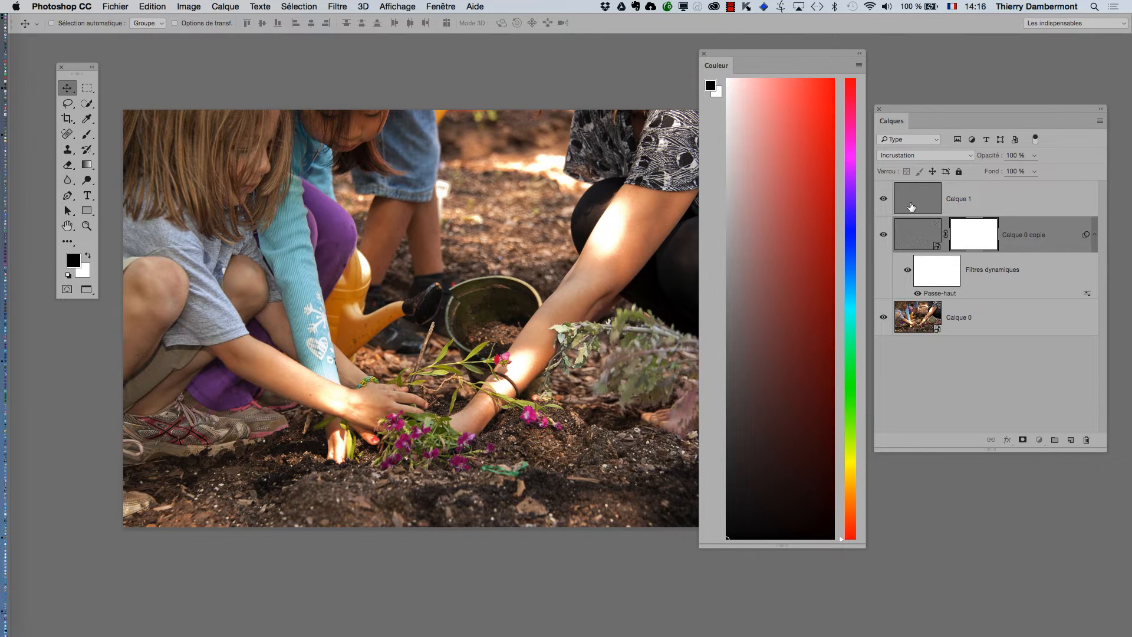
pyautogui.click(911, 207)
pyautogui.press('super+minus')
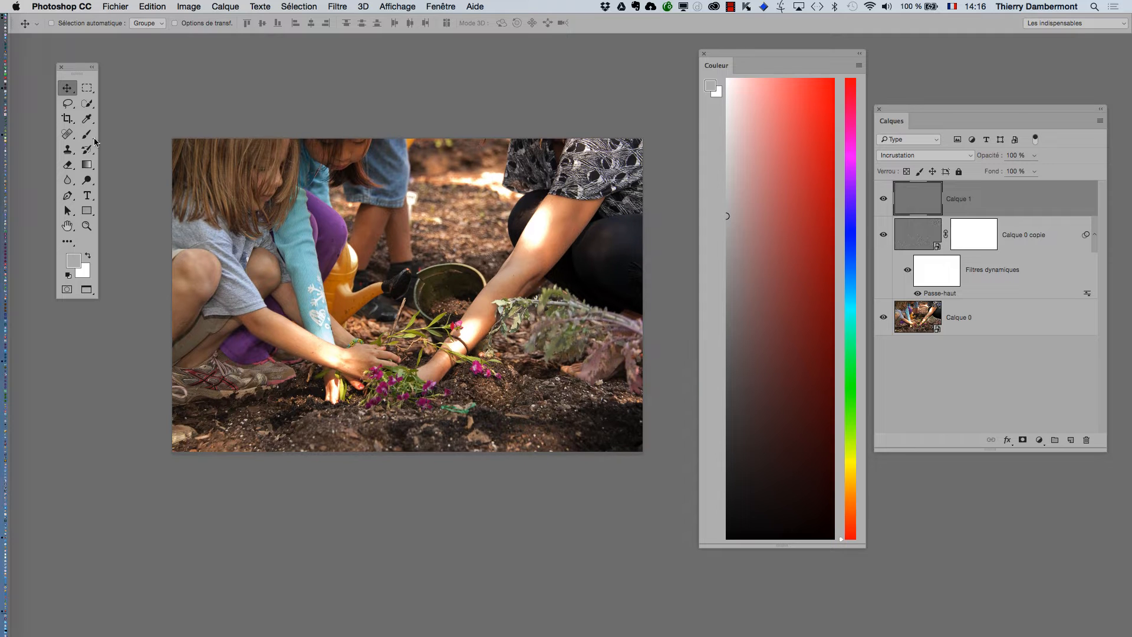
pyautogui.click(90, 135)
pyautogui.moveTo(437, 296); pyautogui.dragTo(500, 294)
pyautogui.click(241, 193)
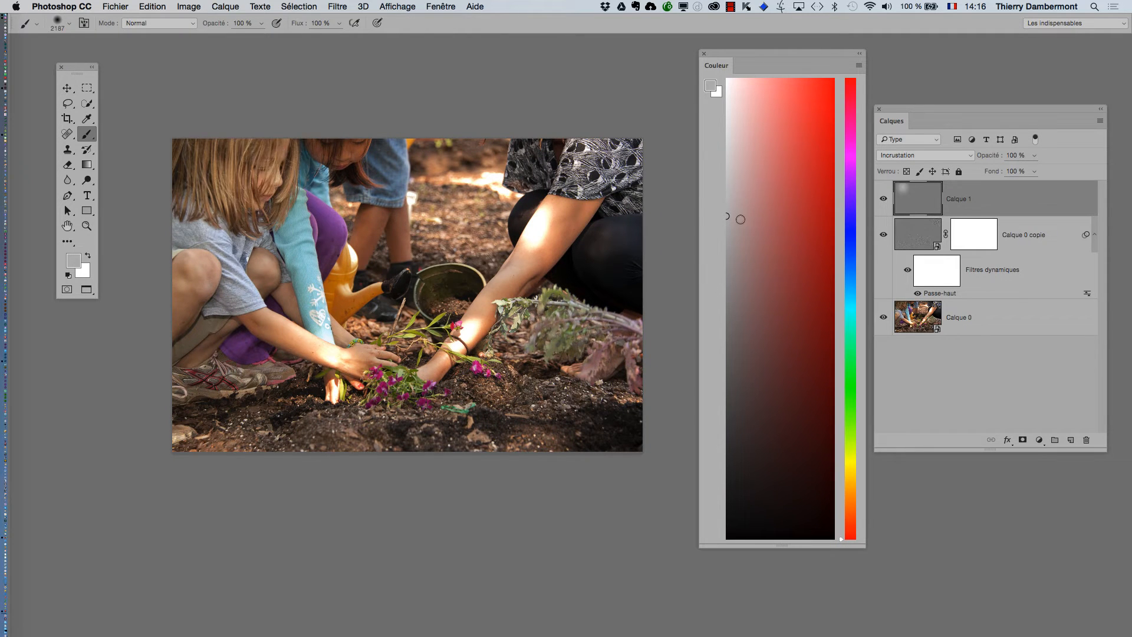
pyautogui.click(543, 127)
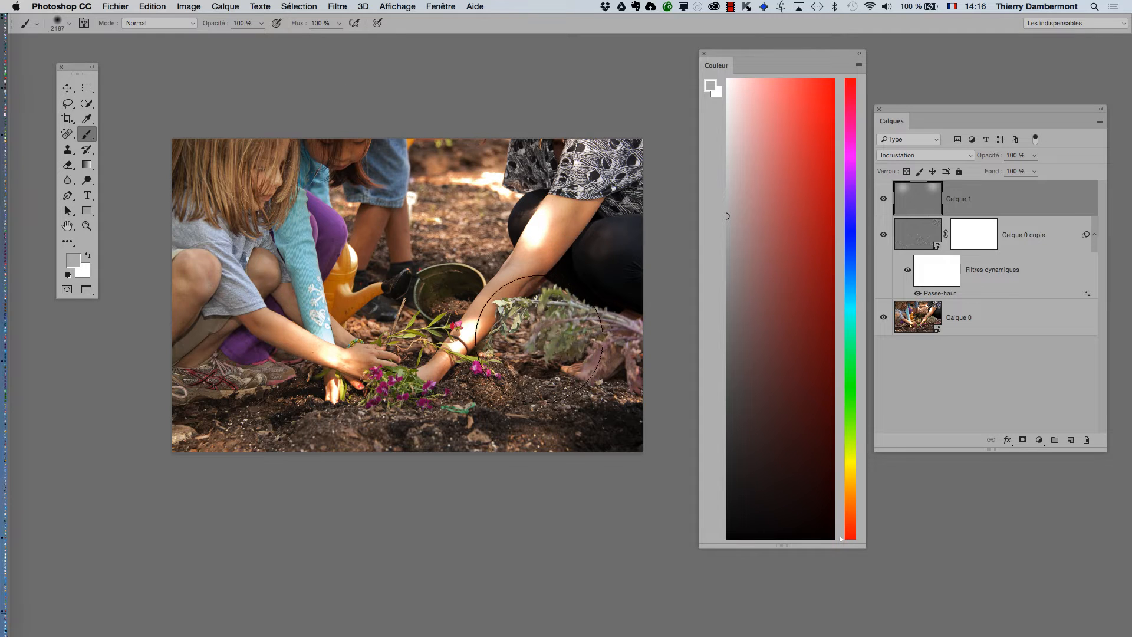
pyautogui.click(254, 286)
pyautogui.press('super+z')
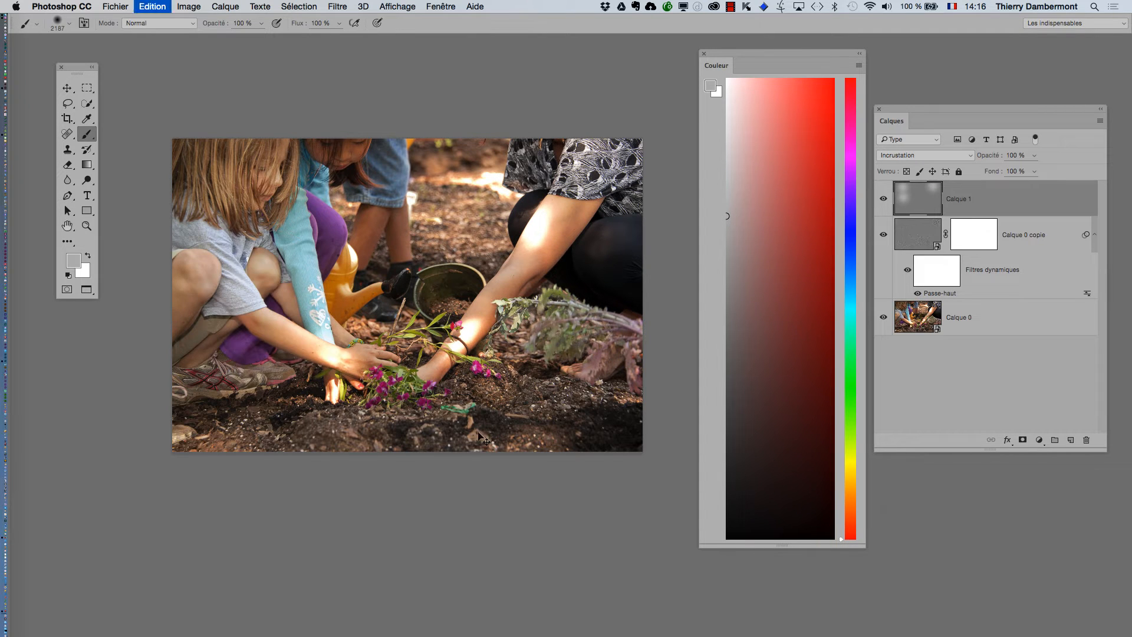
pyautogui.click(353, 158)
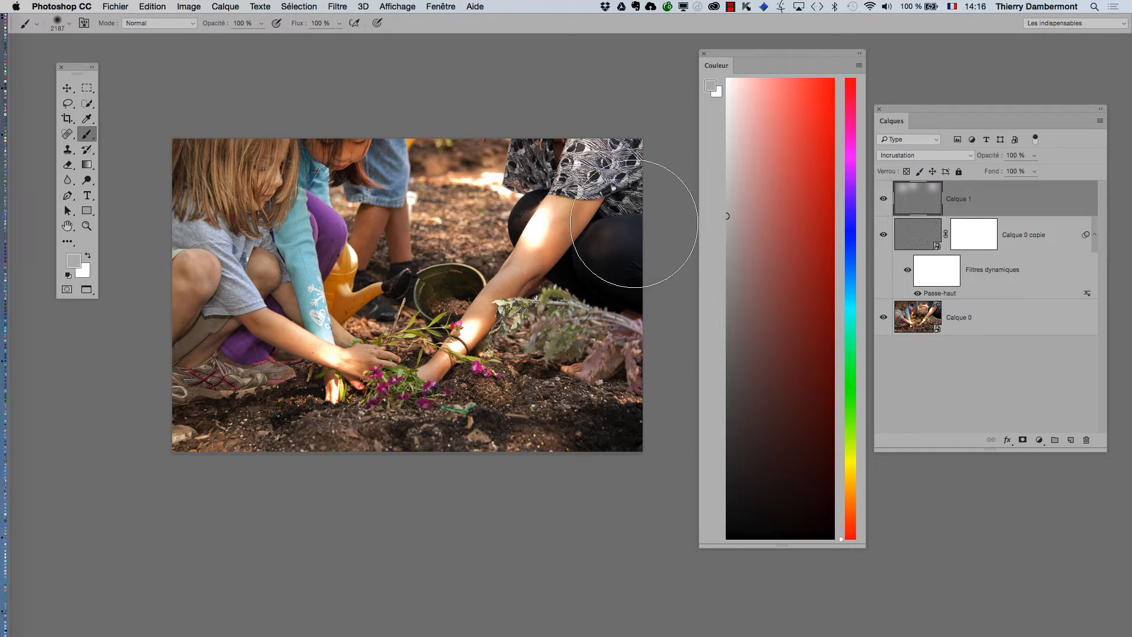
# Readjust the Rayon of the Passe-haut smart filter on Calque 0 copie and inspect the sharpening on the child up close.
pyautogui.moveTo(430, 305); pyautogui.dragTo(610, 311)
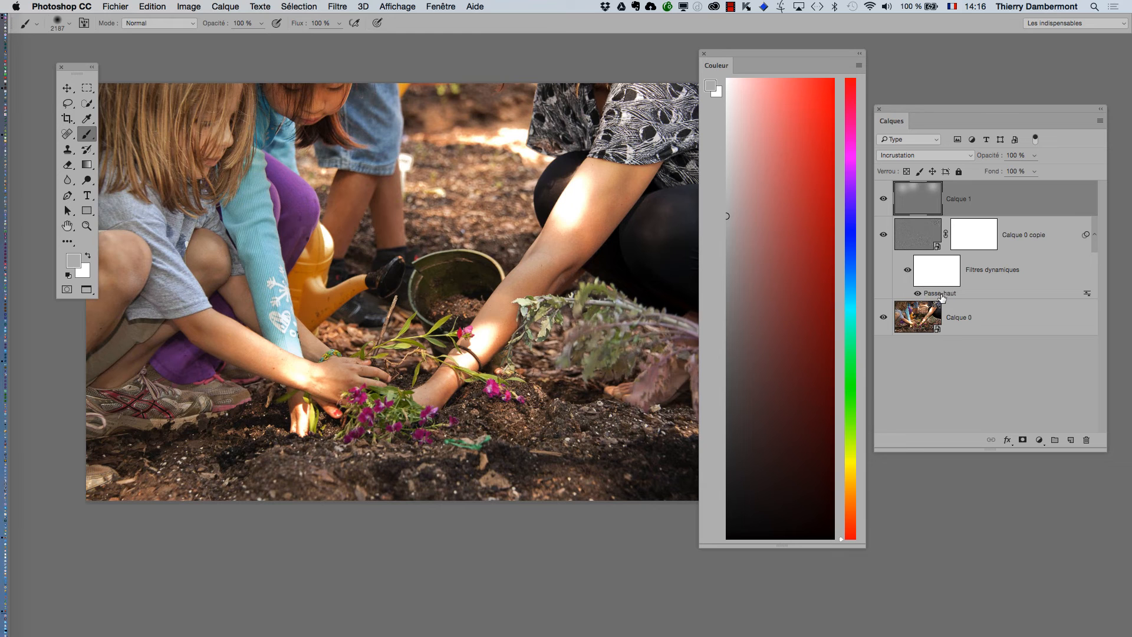
pyautogui.doubleClick(939, 293)
pyautogui.moveTo(695, 237)
pyautogui.mouseDown()
pyautogui.moveTo(674, 236)
pyautogui.moveTo(705, 237)
pyautogui.moveTo(679, 236)
pyautogui.mouseUp()
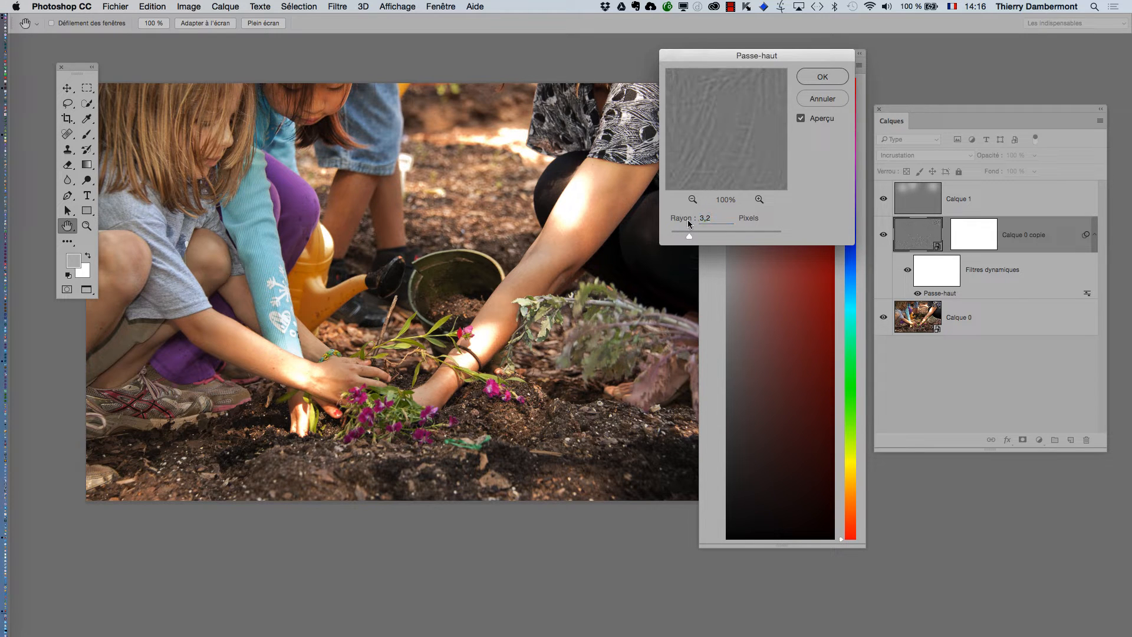
pyautogui.moveTo(690, 237); pyautogui.dragTo(700, 237)
pyautogui.click(808, 82)
pyautogui.keyDown('super'); pyautogui.click(190, 167); pyautogui.keyUp('super')
pyautogui.keyDown('super'); pyautogui.click(190, 168); pyautogui.keyUp('super')
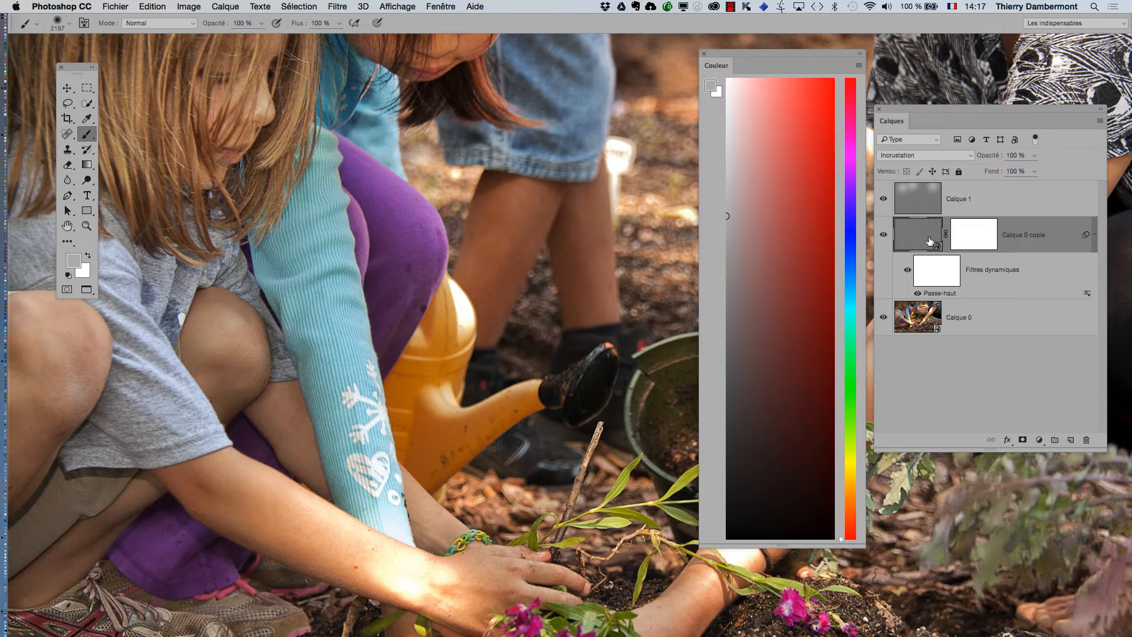
# Make Calque 1 the active layer and choose Outil Densité -, displaying its Densité + and Eponge variants.
pyautogui.click(924, 209)
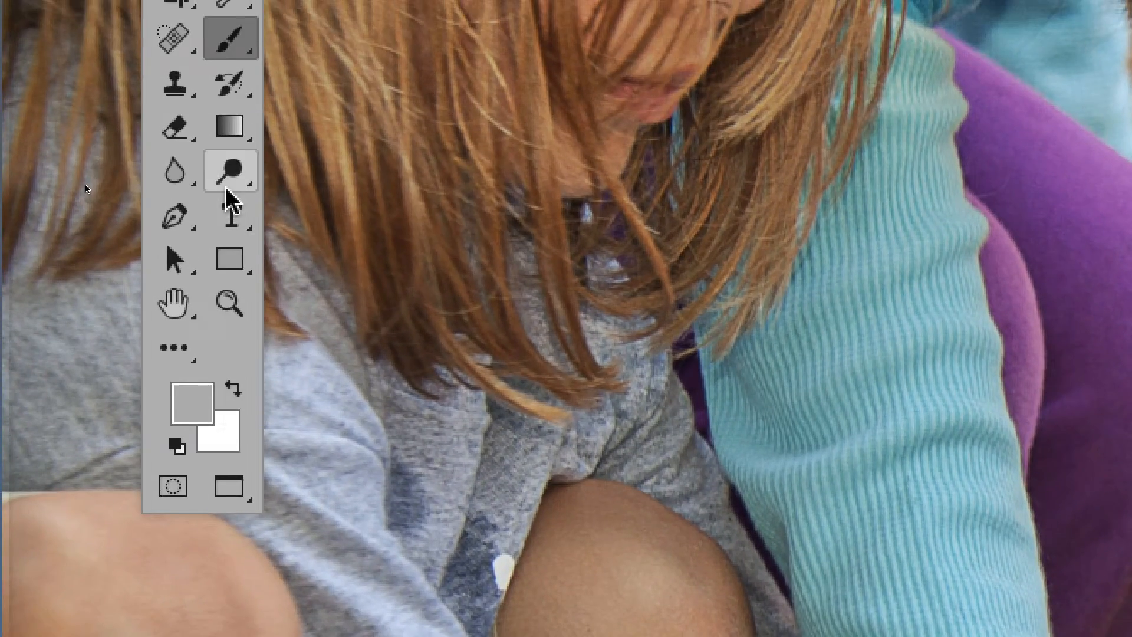
pyautogui.click(253, 18)
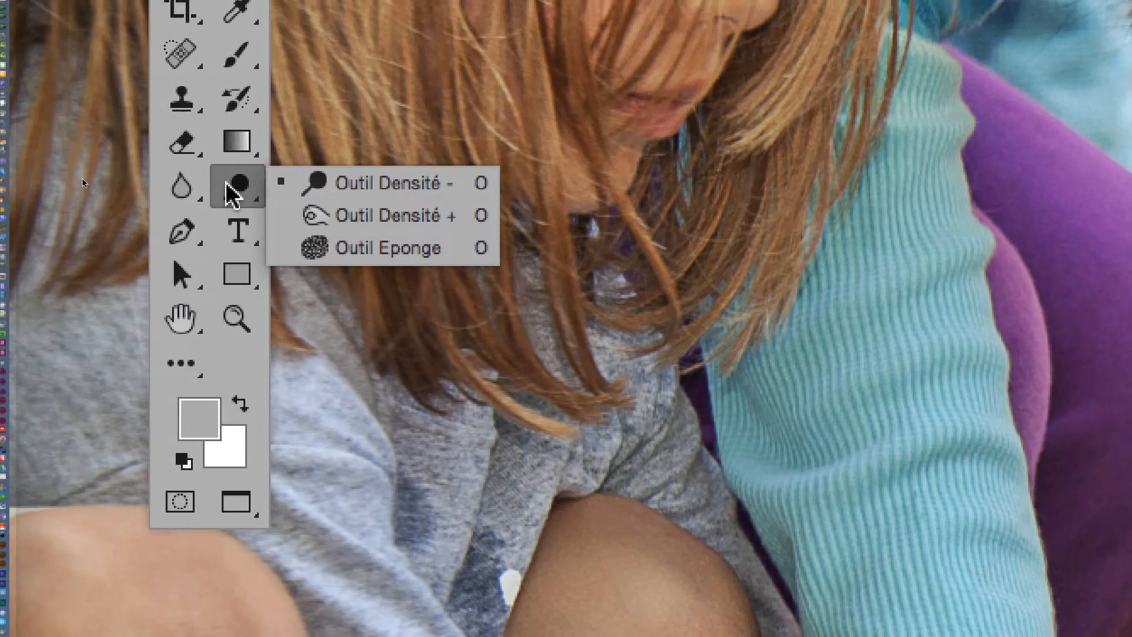
pyautogui.click(148, 185)
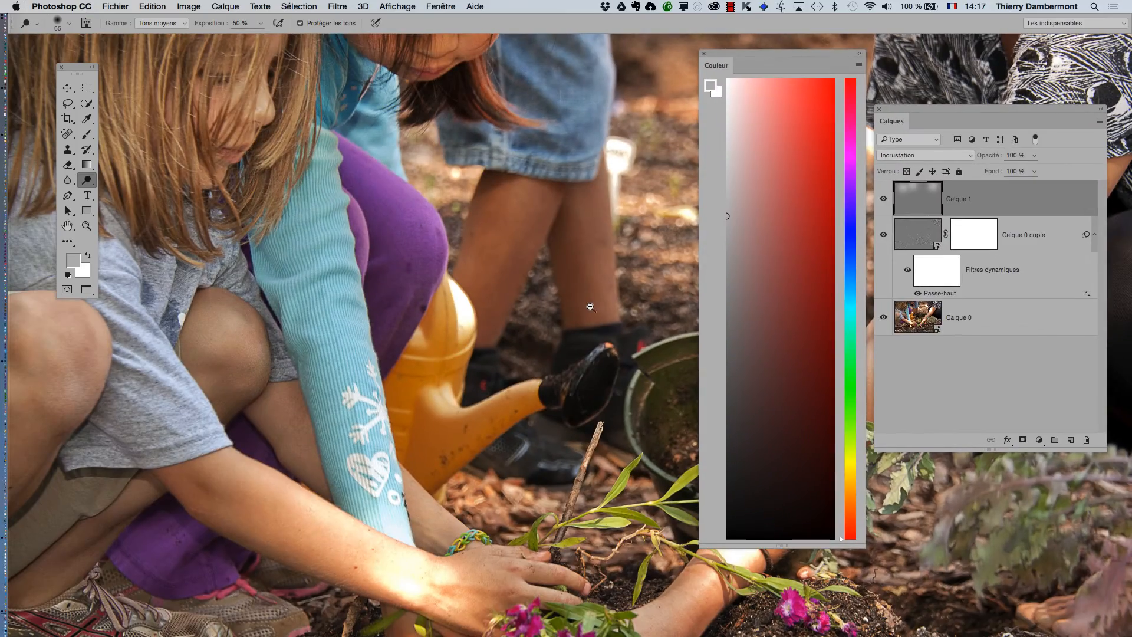
pyautogui.moveTo(590, 307); pyautogui.dragTo(352, 272)
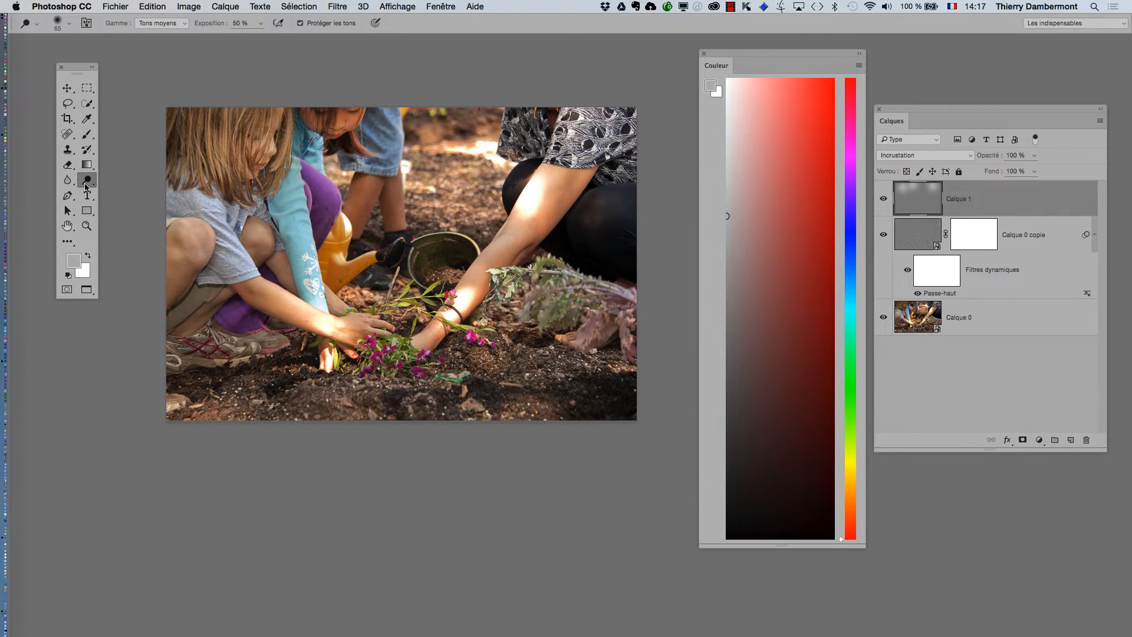
pyautogui.click(85, 184)
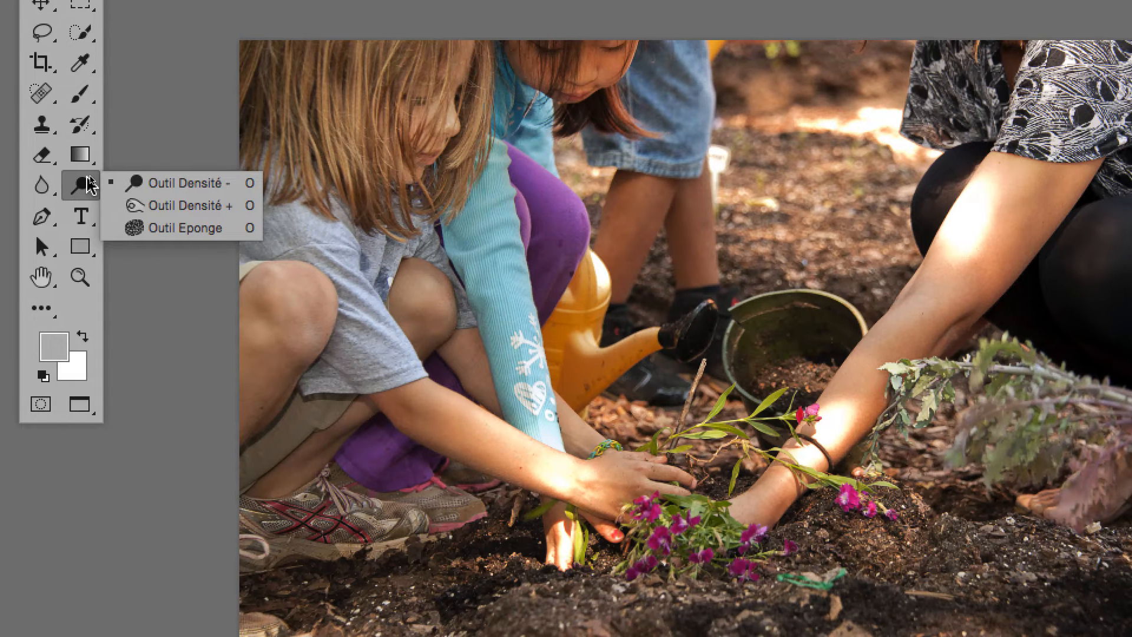
pyautogui.click(89, 177)
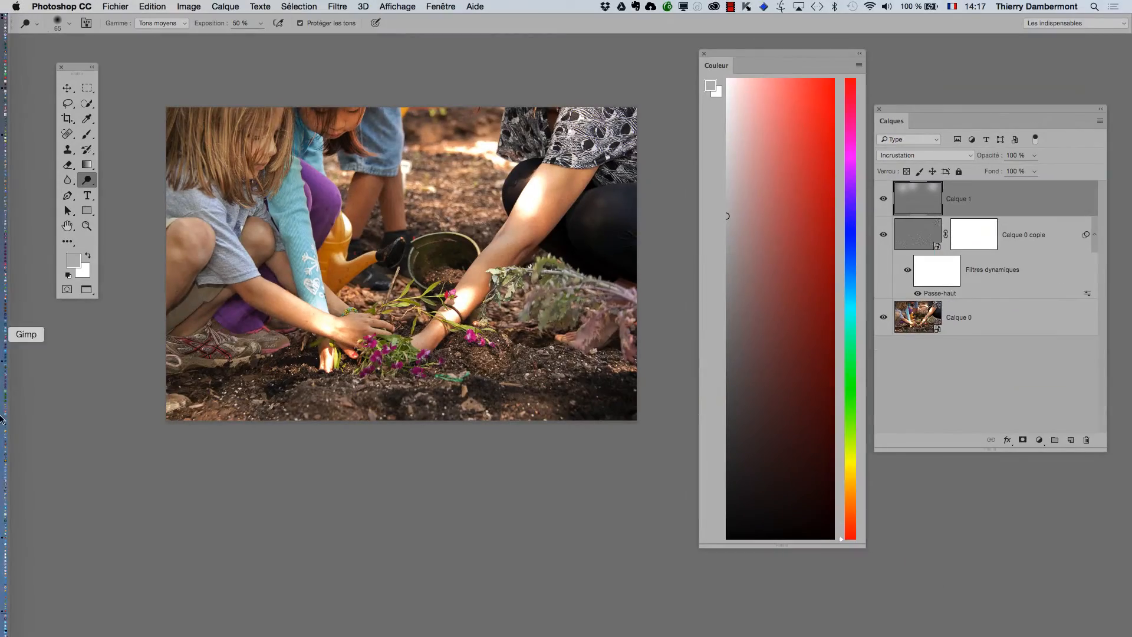
# Switch to Firefox, minimize the window showing the cat photo and open a new browser window.
pyautogui.moveTo(24, 516)
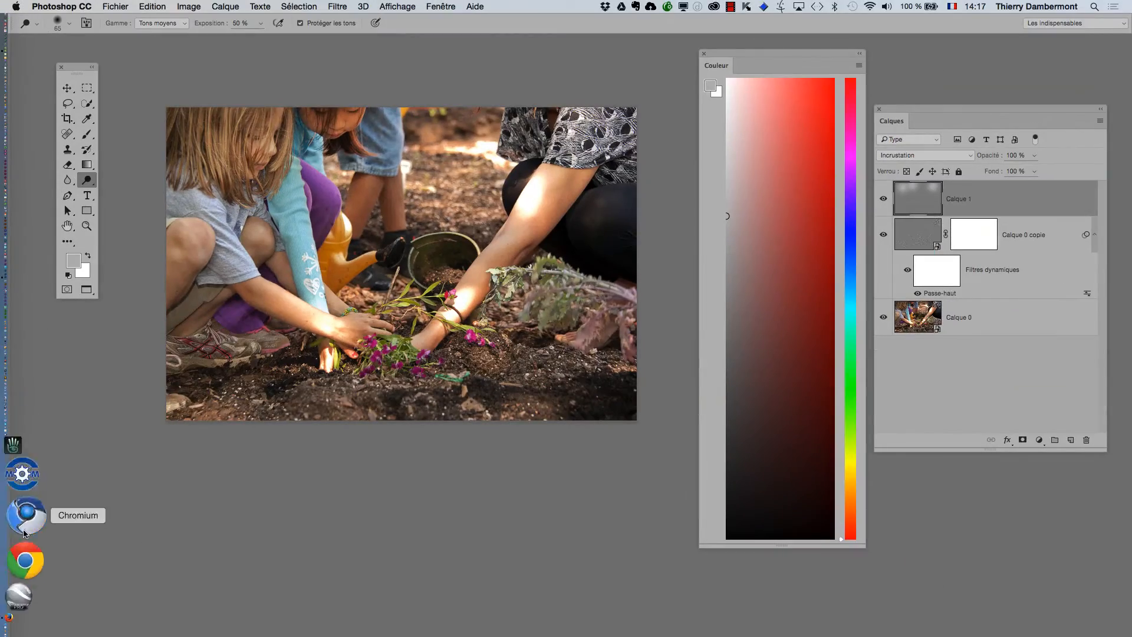
pyautogui.click(27, 540)
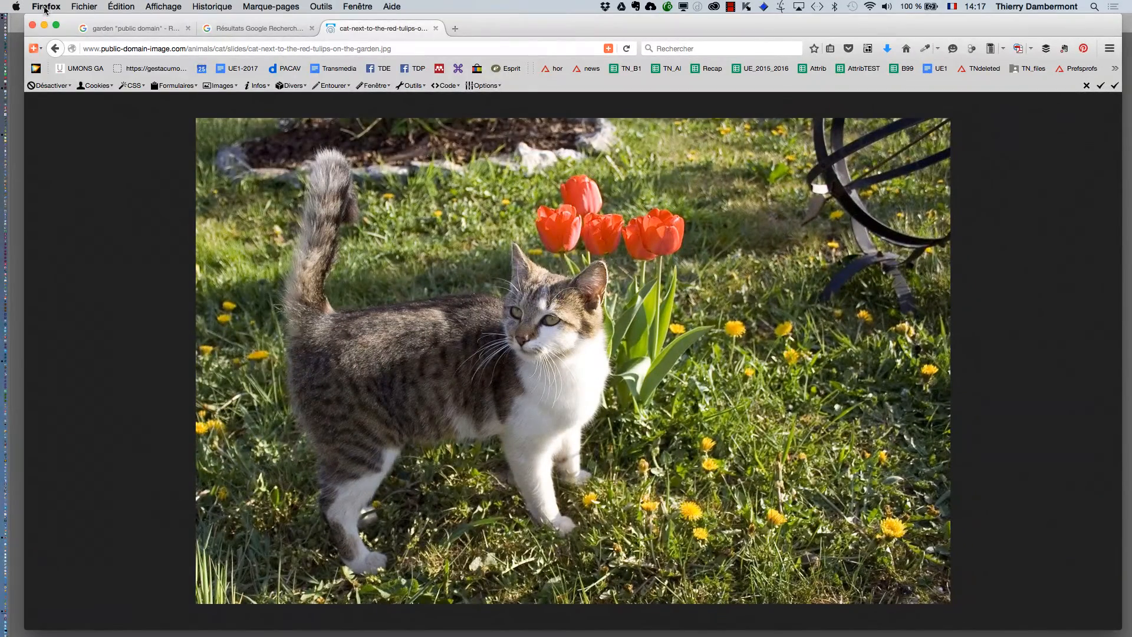
pyautogui.click(46, 26)
pyautogui.click(79, 5)
pyautogui.click(101, 34)
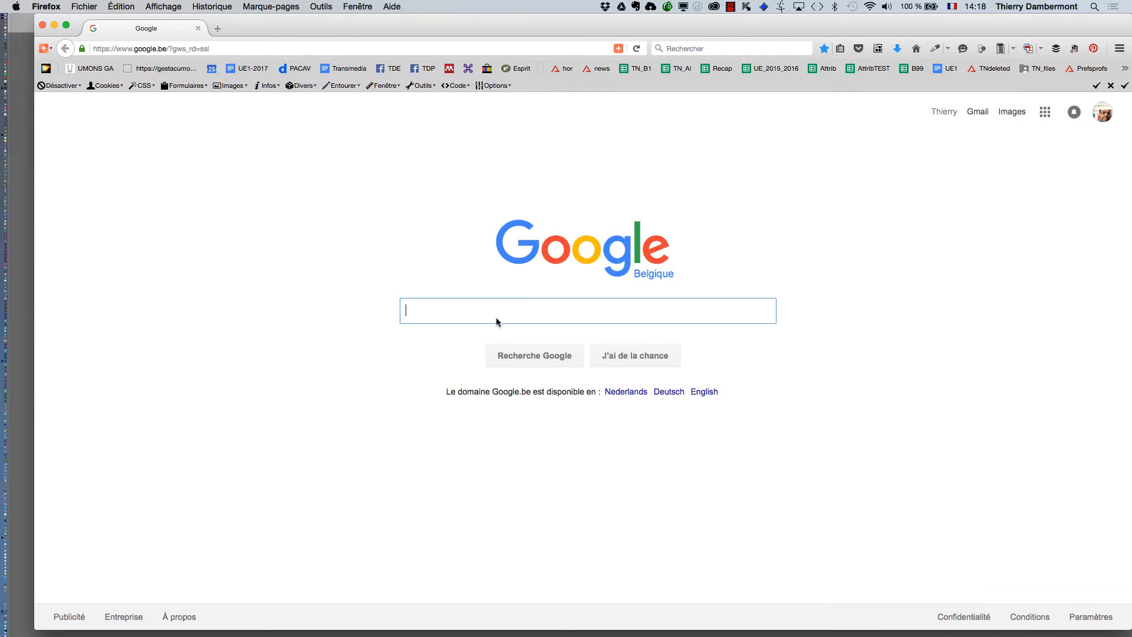
# Search Google for "dodge and burn wikipedia" and show the image results.
pyautogui.write('dod')
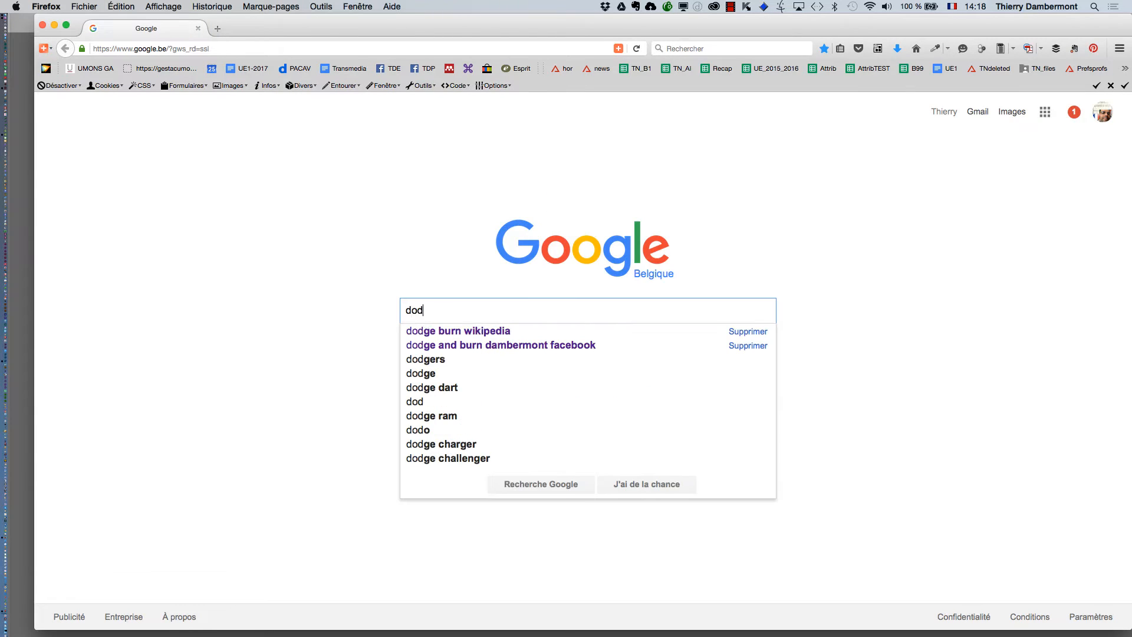
pyautogui.write('ge and burn ')
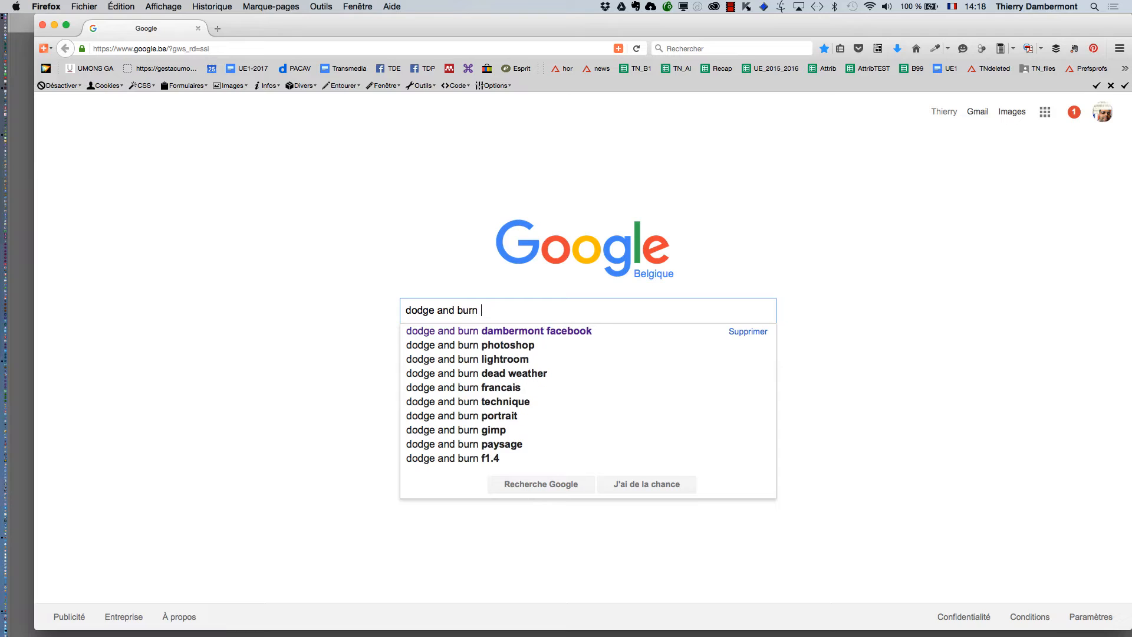
pyautogui.write('wikipedia')
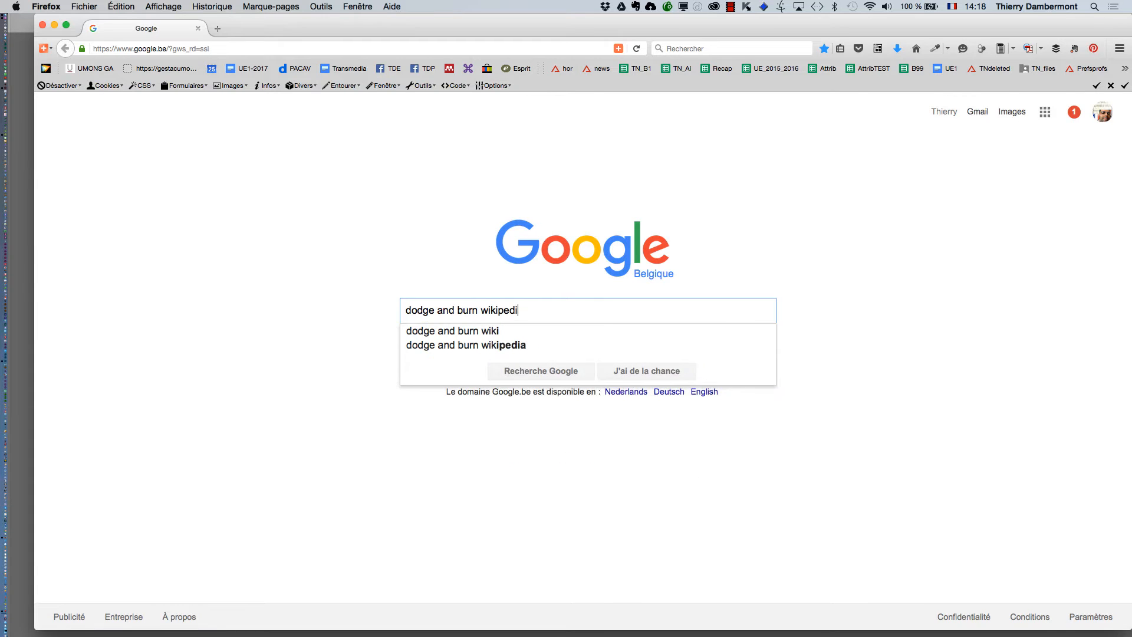
pyautogui.press('Return')
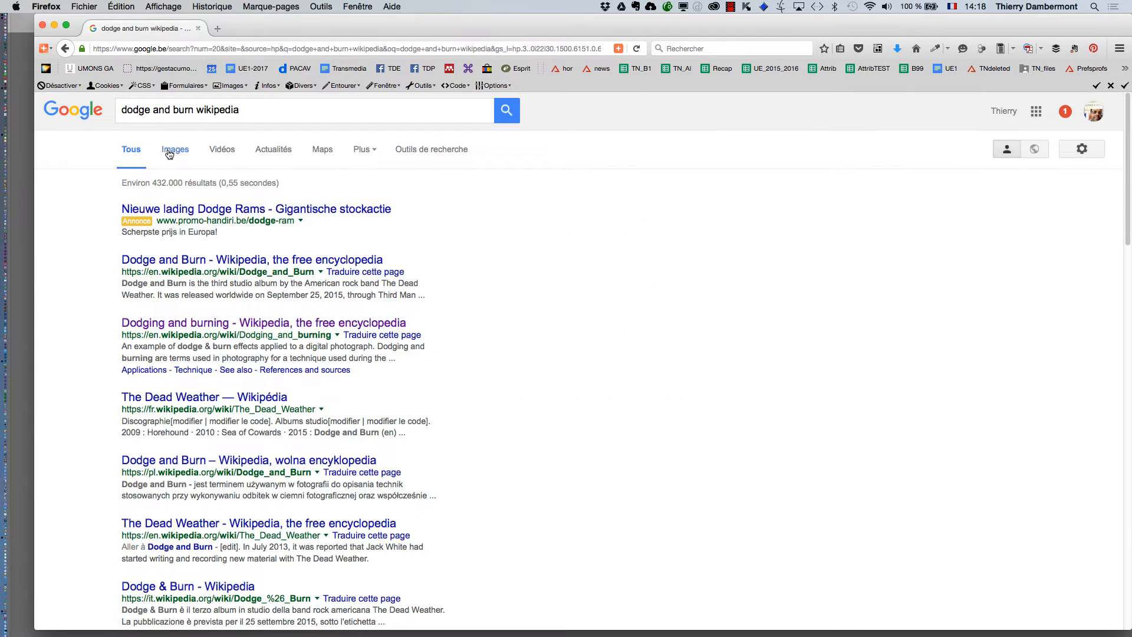
pyautogui.click(175, 149)
# Switch to Photoshop and display the Densité -, Densité + and Eponge variants of the toning tool.
pyautogui.press('super+Tab')
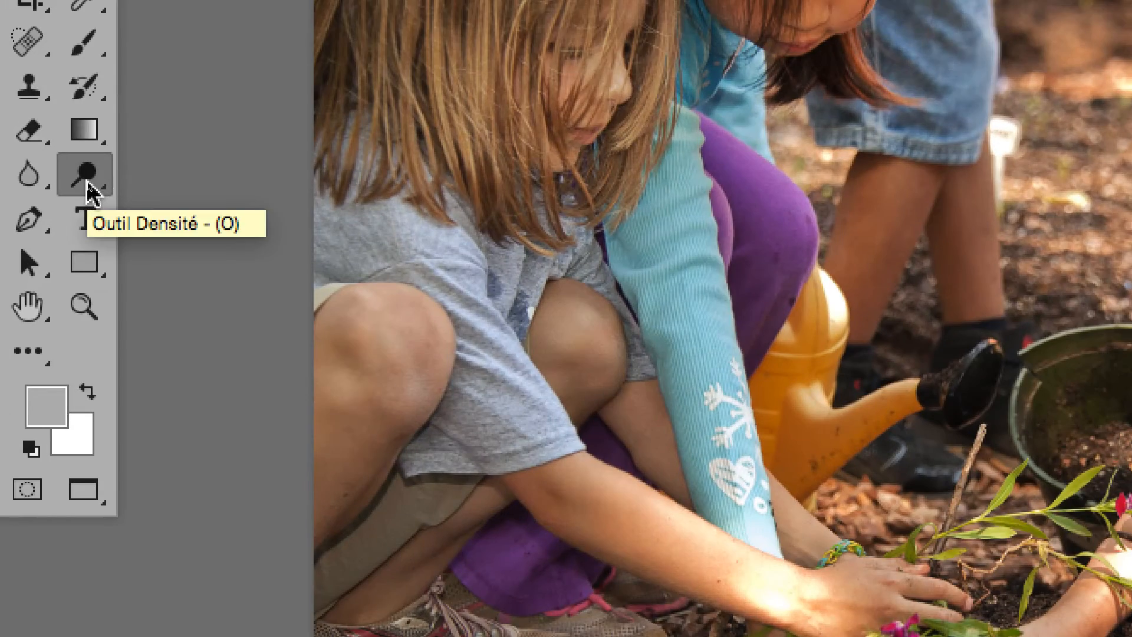
pyautogui.click(87, 190)
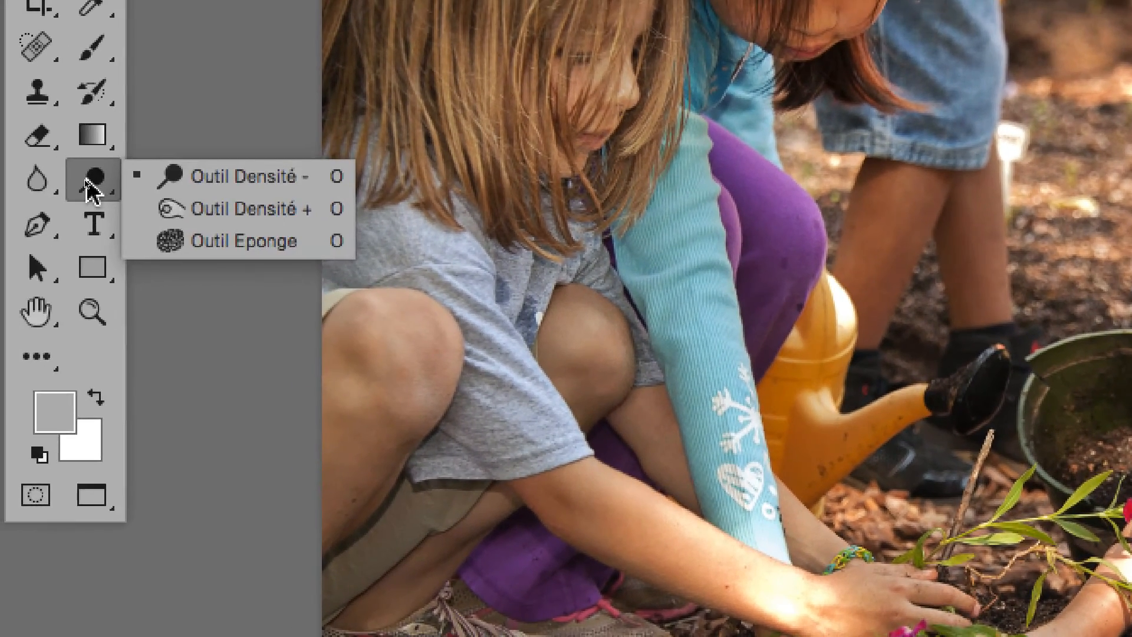
pyautogui.click(30, 183)
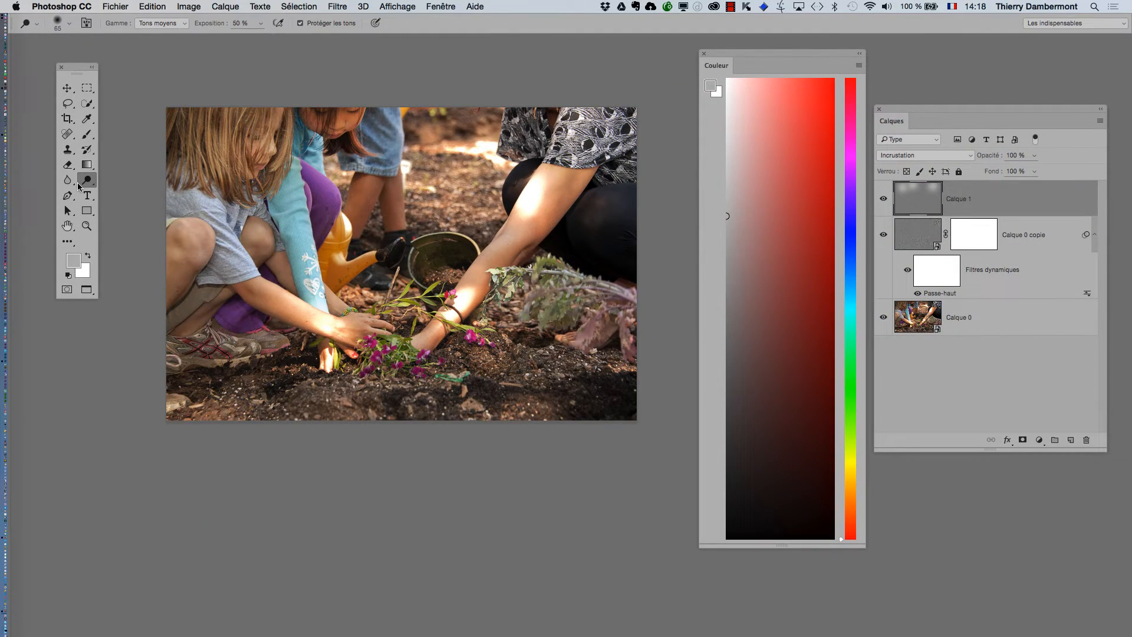
# Switch to Firefox, open both Wikipedia darkroom diagrams from the image results in new tabs, and visit the dodging diagram's source page.
pyautogui.press('super+Tab')
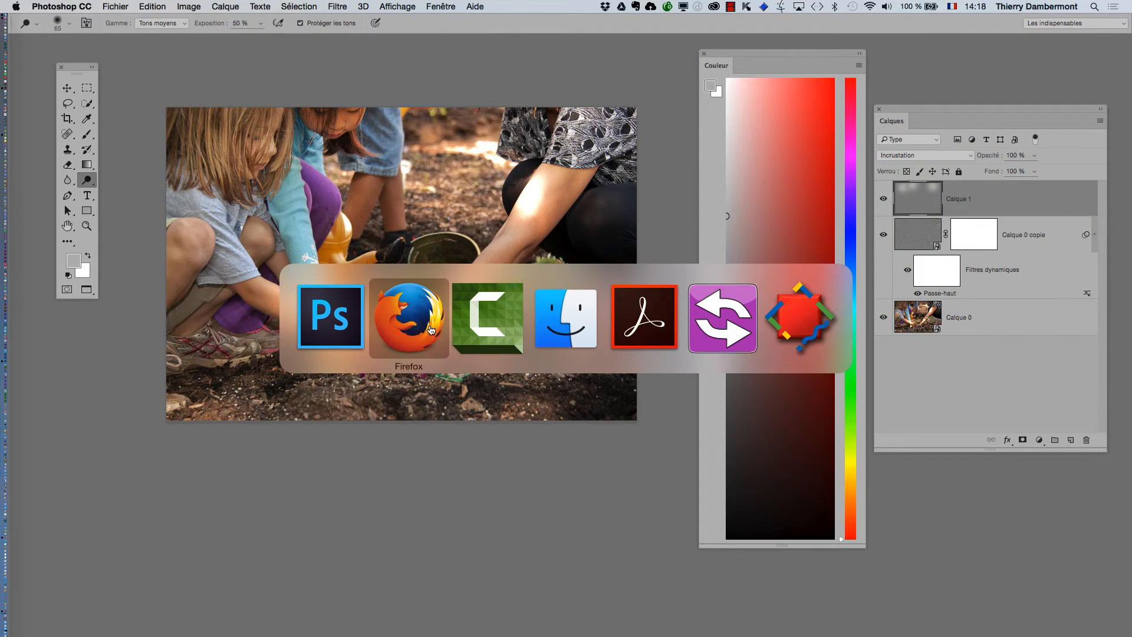
pyautogui.click(430, 329)
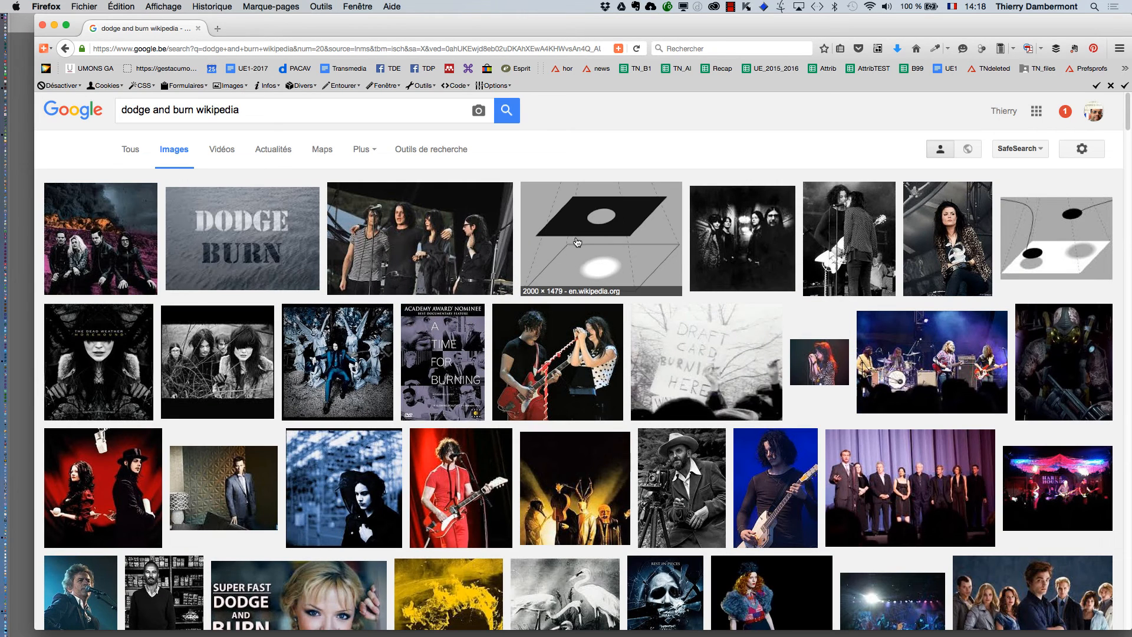
pyautogui.middleClick(577, 245)
pyautogui.middleClick(1067, 250)
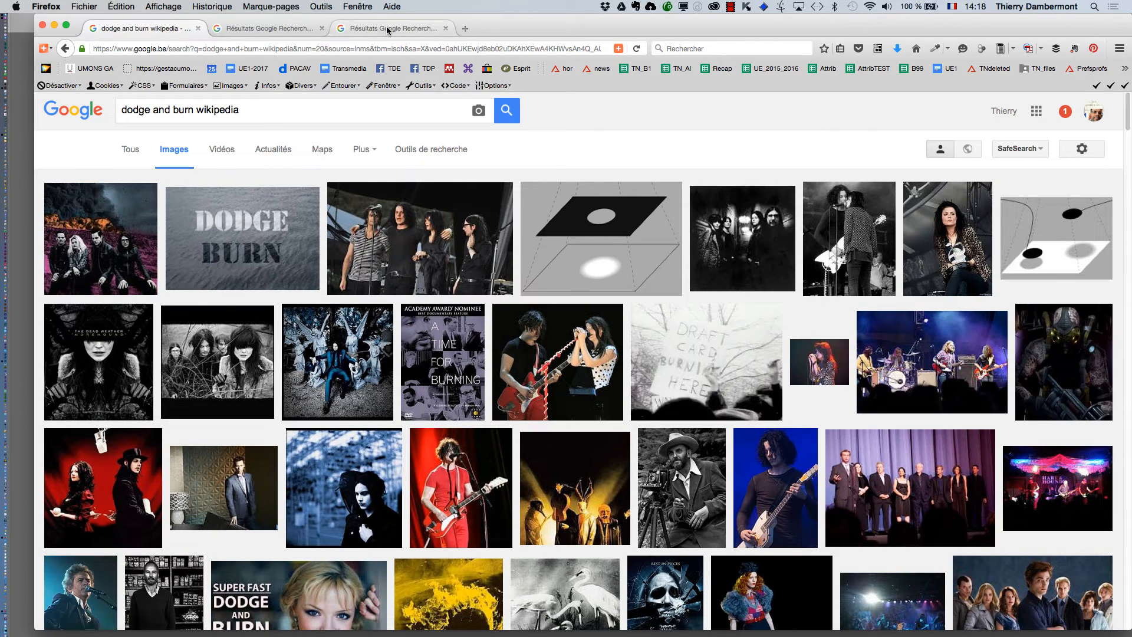
pyautogui.click(387, 29)
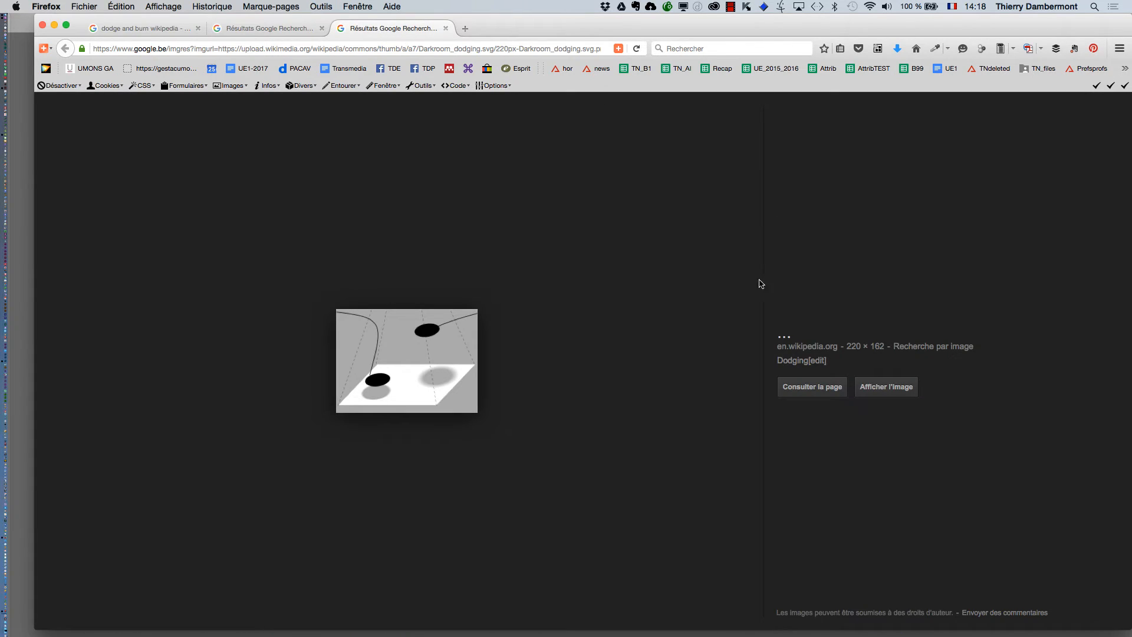
pyautogui.click(812, 386)
# View the Dodging darkroom diagram enlarged from the Wikipedia article, then close the enlarged view.
pyautogui.scroll(-10, 926, 372)
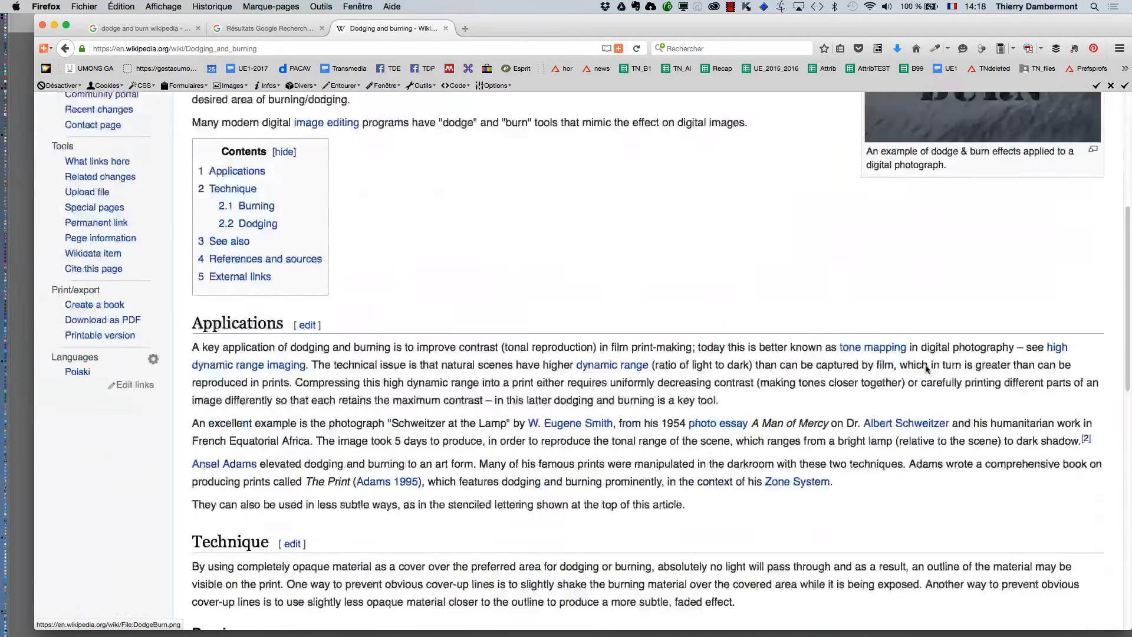
pyautogui.scroll(-6, 924, 374)
pyautogui.click(1004, 373)
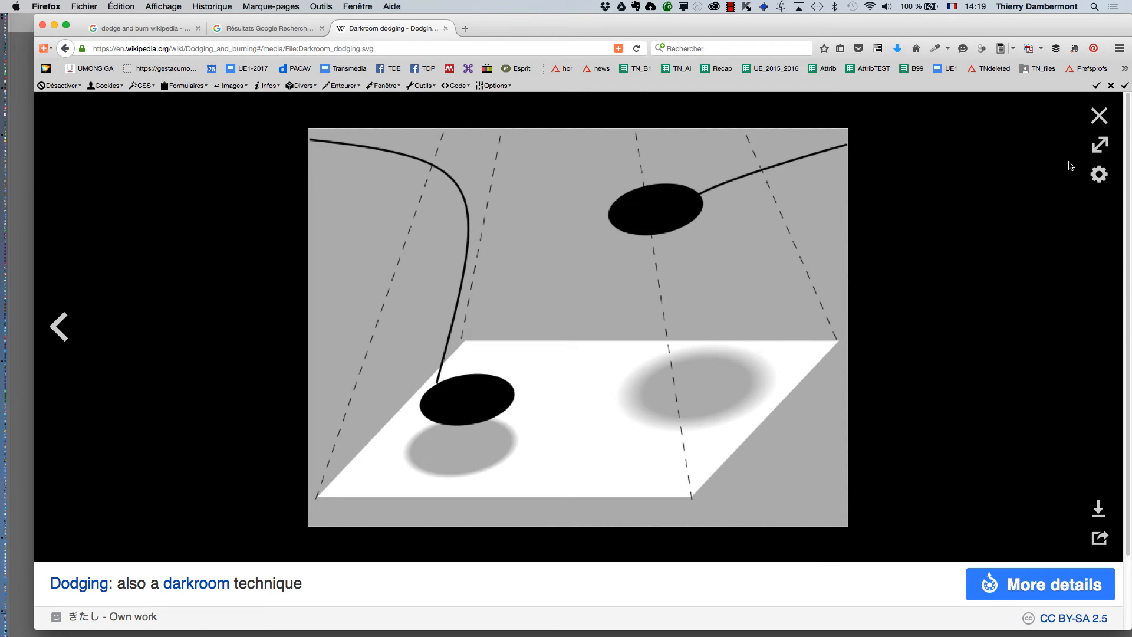
pyautogui.click(1099, 116)
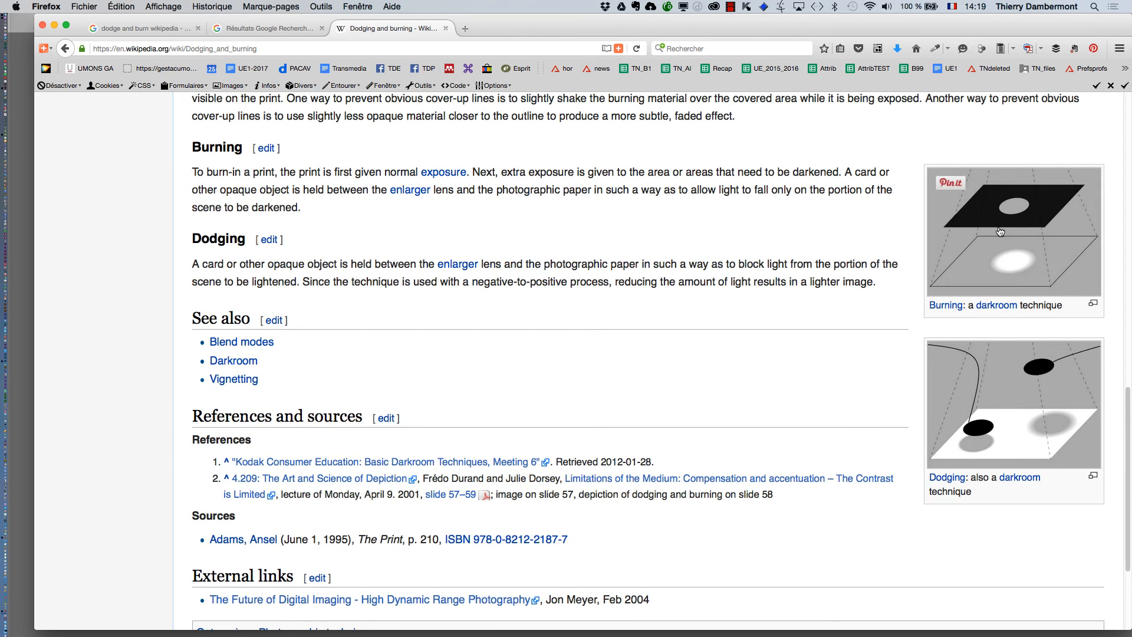
# Examine the burning diagram on the File:Darkroom burn.svg page and close its tab.
pyautogui.click(504, 31)
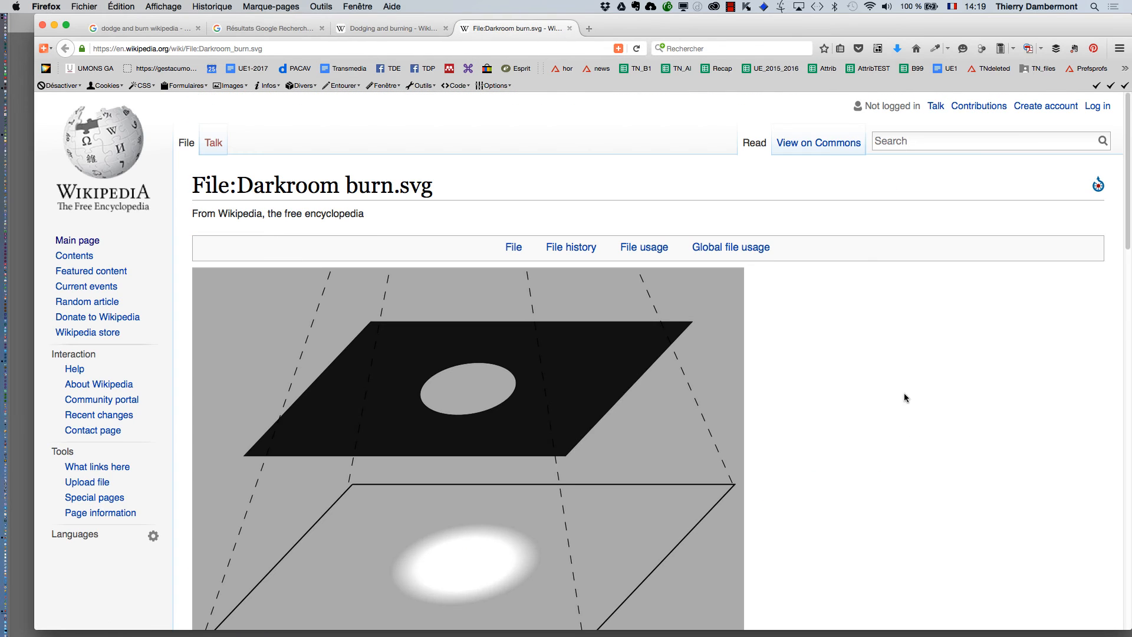
pyautogui.scroll(-6, 861, 380)
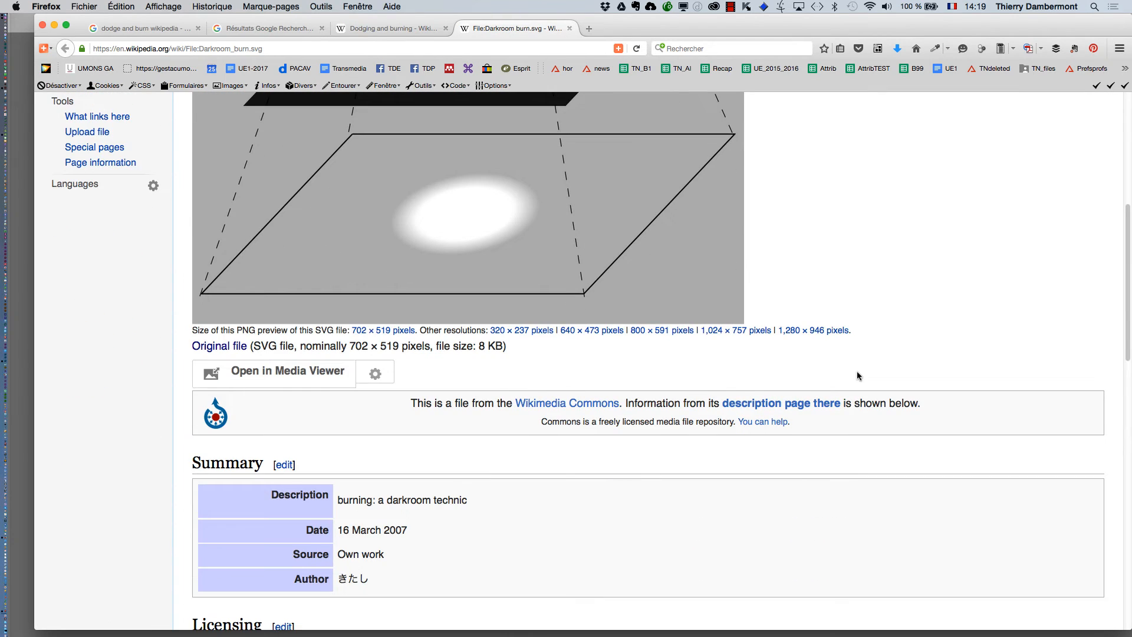
pyautogui.scroll(4, 858, 375)
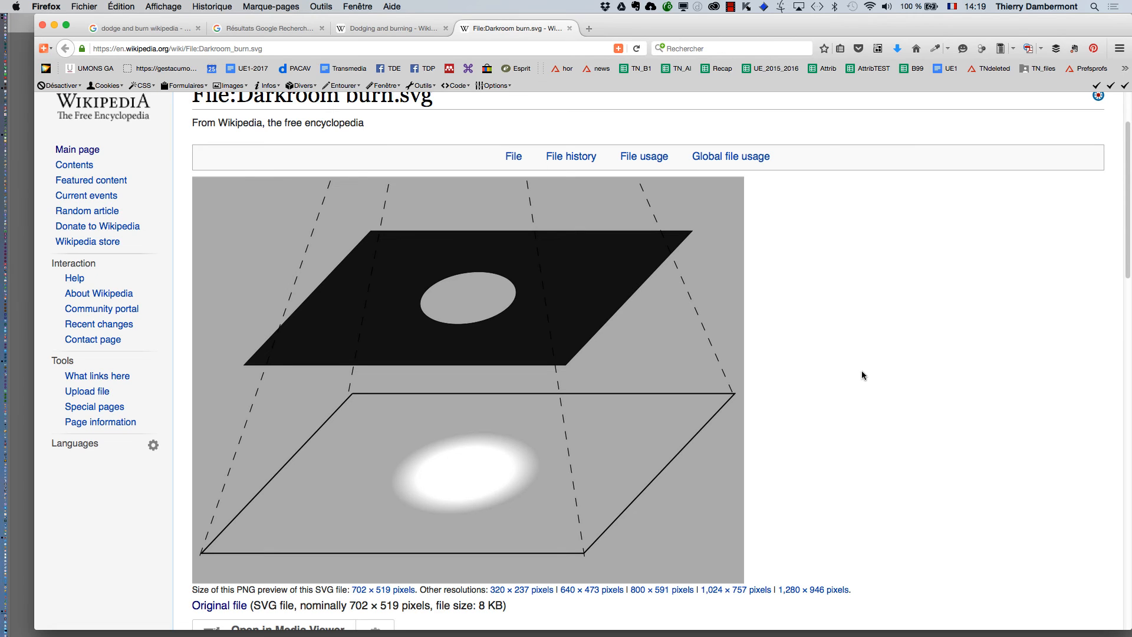
pyautogui.click(568, 28)
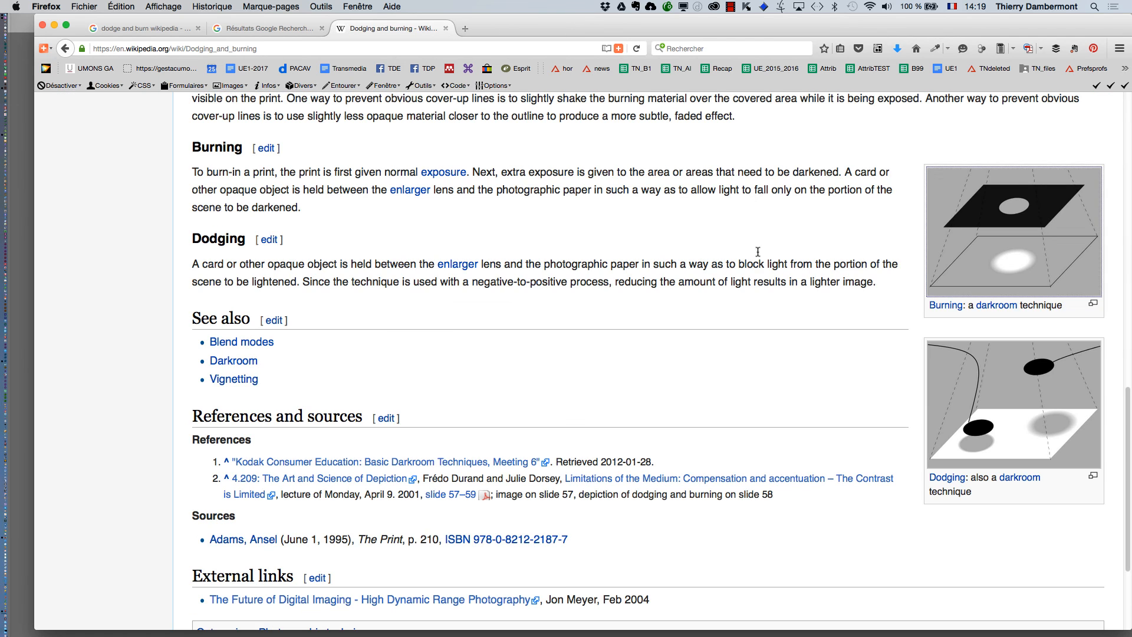
# Minimize the browser window, return to Photoshop and move the Couleur panel closer to the photo.
pyautogui.scroll(6, 759, 269)
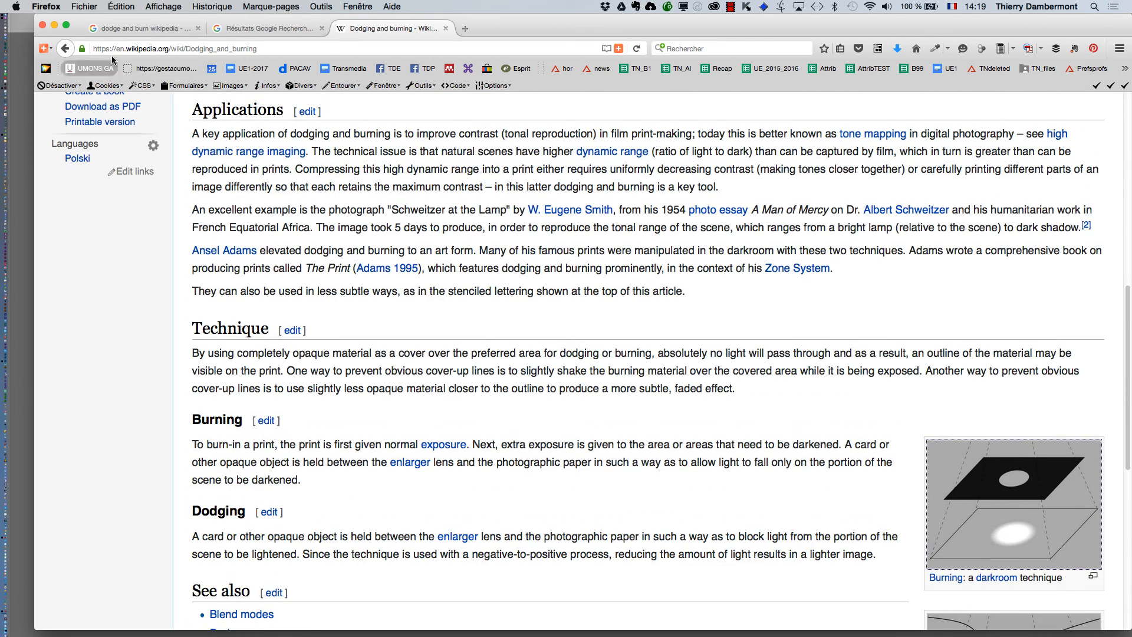
pyautogui.click(53, 26)
pyautogui.click(154, 247)
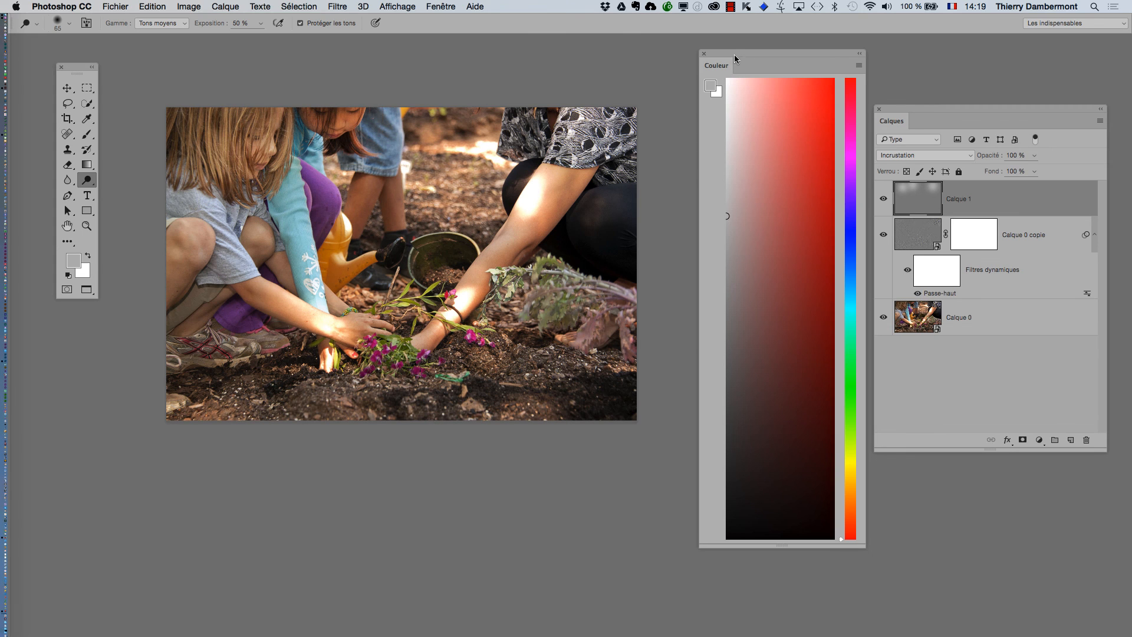
pyautogui.moveTo(727, 57); pyautogui.dragTo(690, 57)
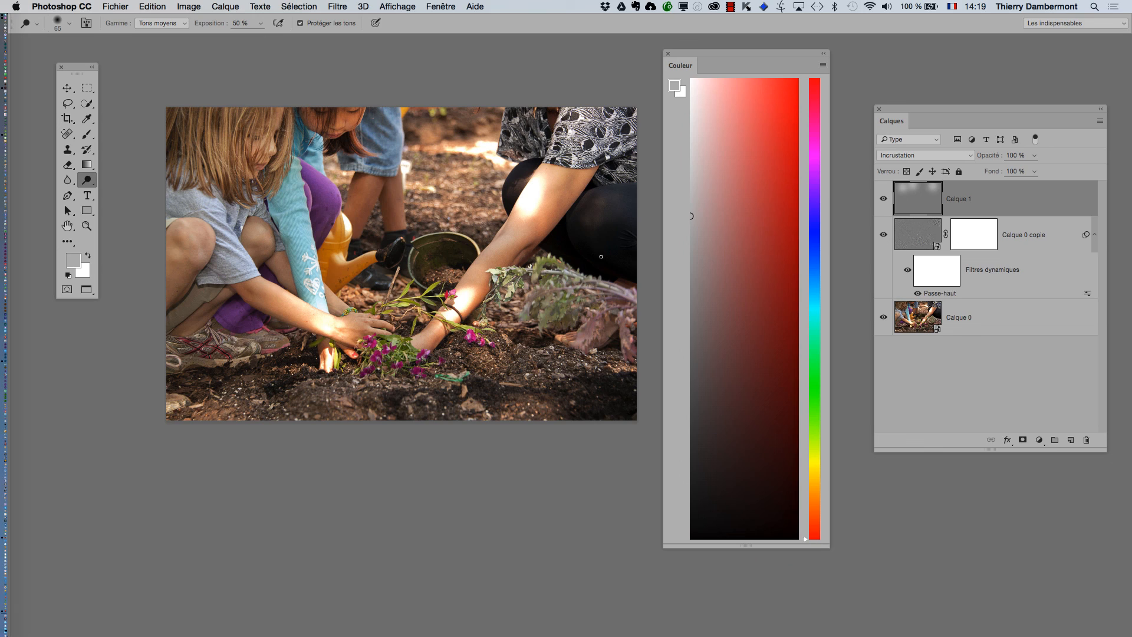